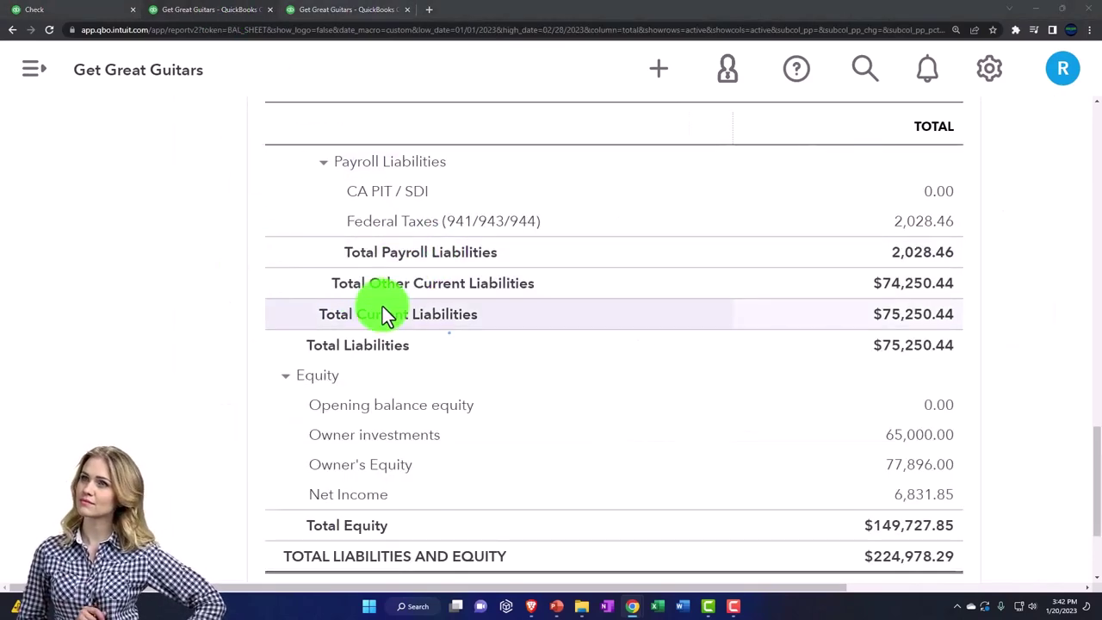
Check the Short-Term Investment amount on the Balance Sheet, then move to the Profit and Loss report.
left_click(394, 325)
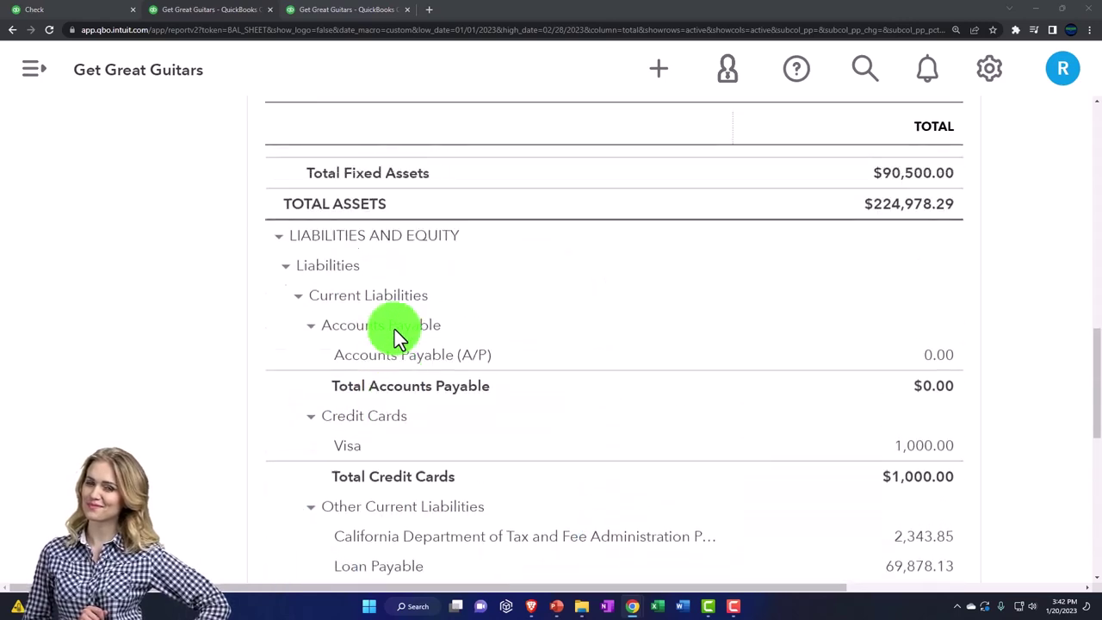
scroll(395, 329, "up", 5)
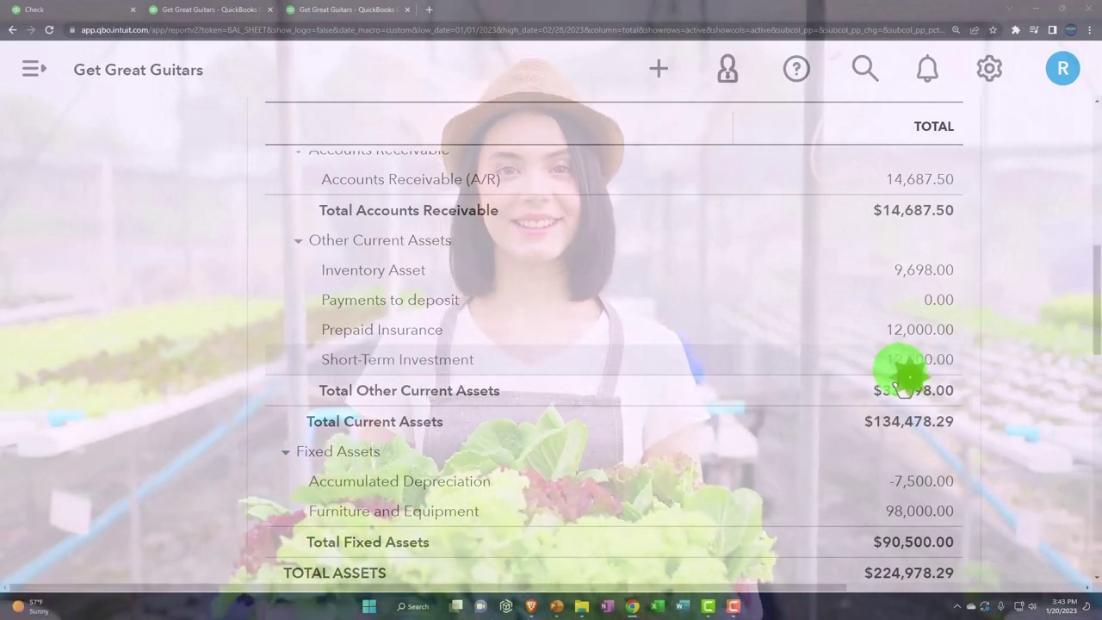
left_click(905, 384)
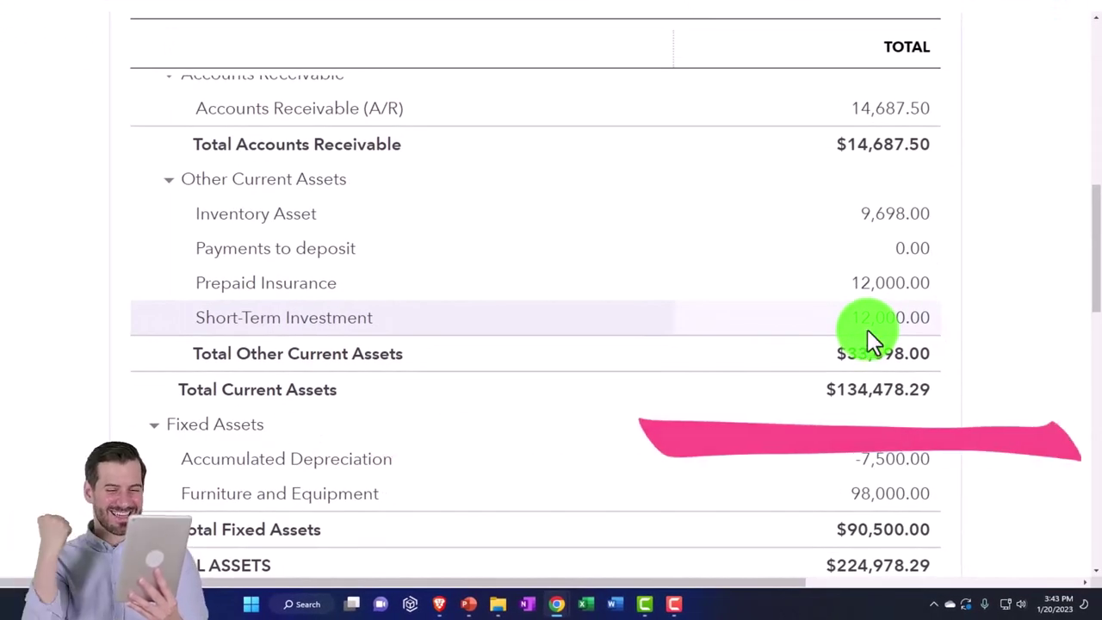
scroll(868, 329, "up", 2)
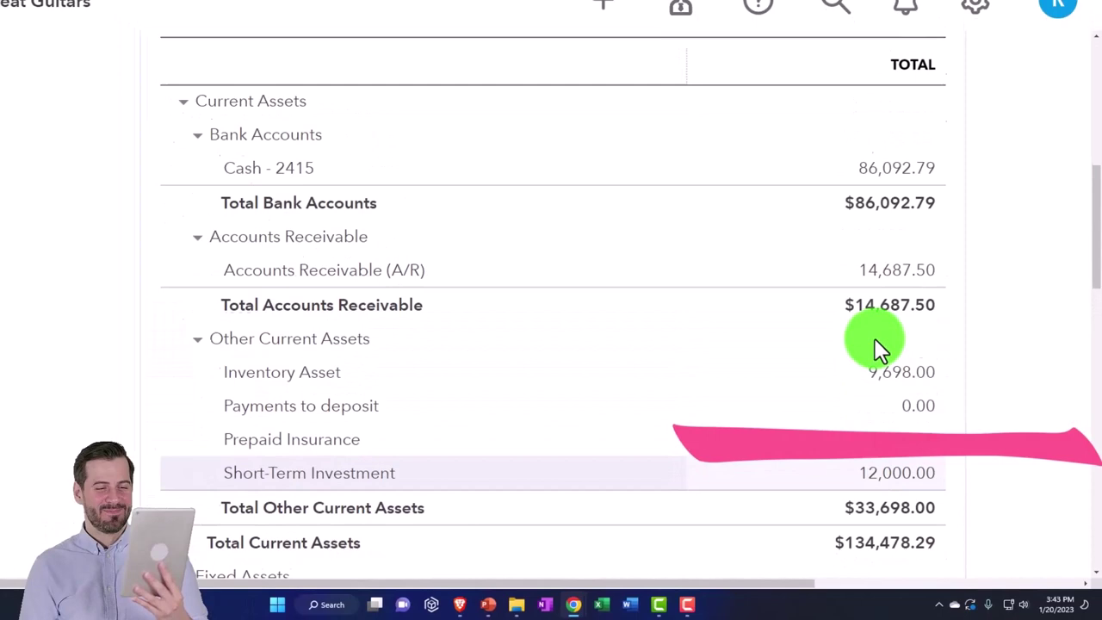
scroll(874, 341, "up", 2)
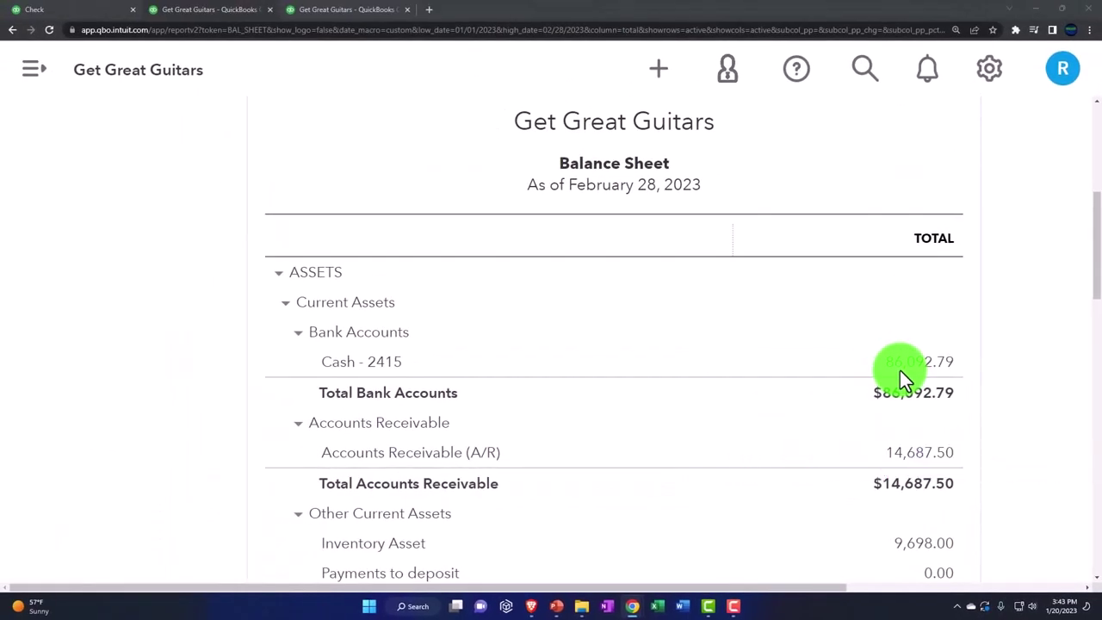
scroll(901, 370, "down", 3)
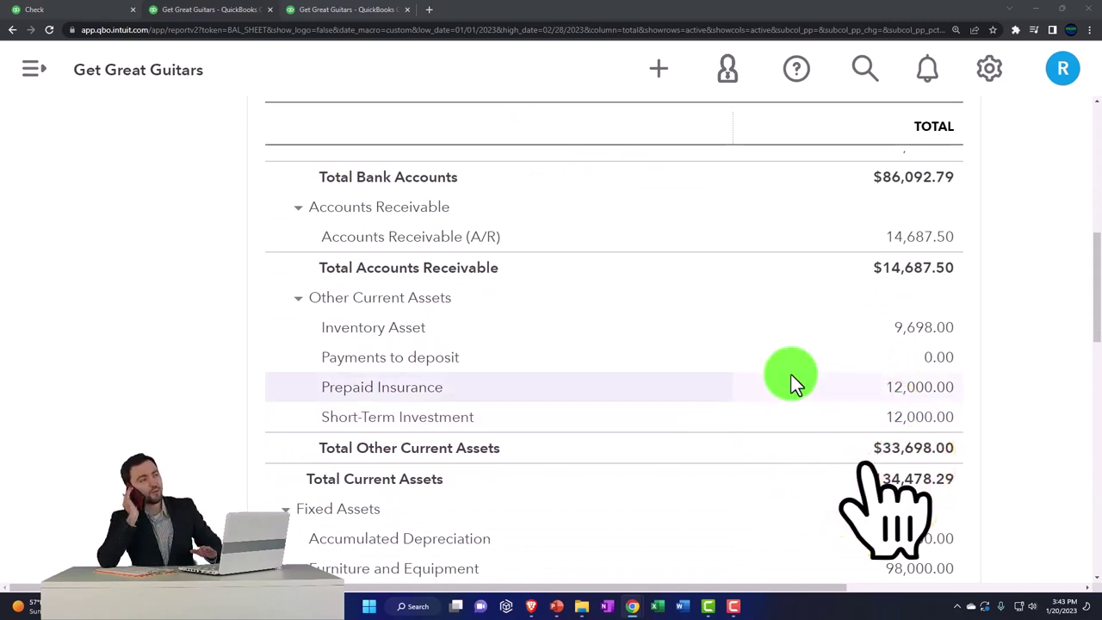
left_click(361, 10)
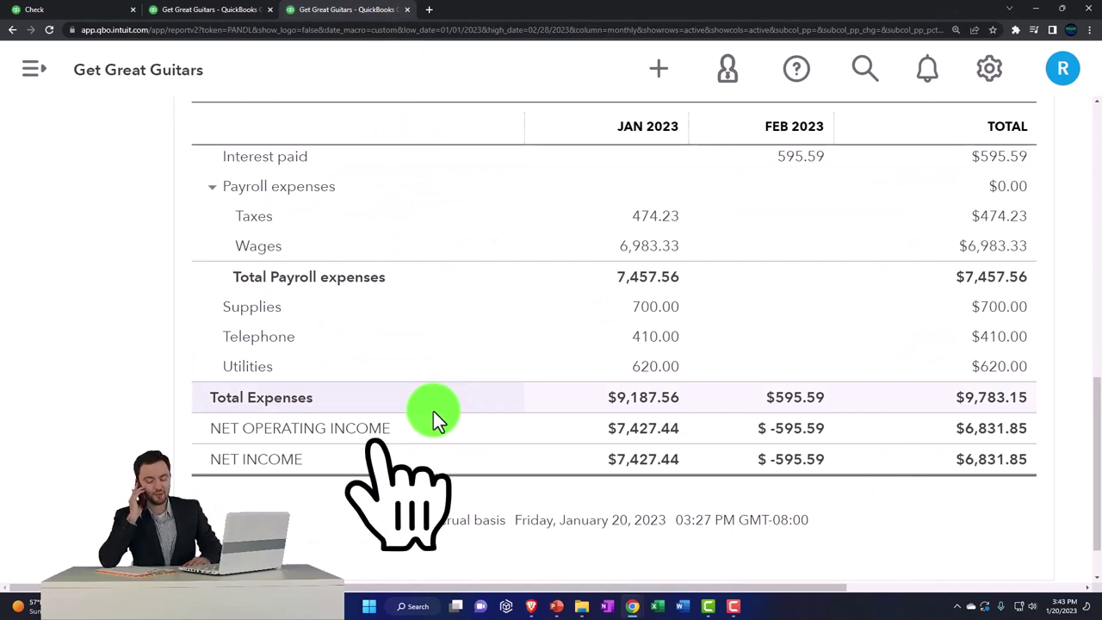
Go to the QuickBooks dashboard, zoom the page out, and browse the + New transaction menu.
left_click(221, 11)
left_click(86, 11)
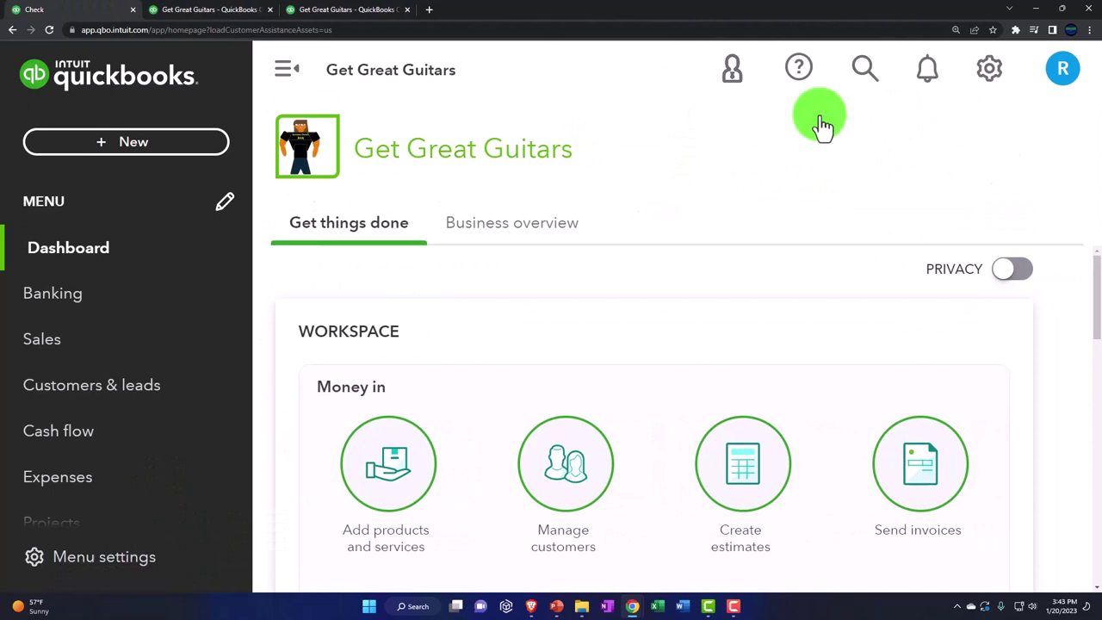
key("ctrl+minus")
key("ctrl+minus")
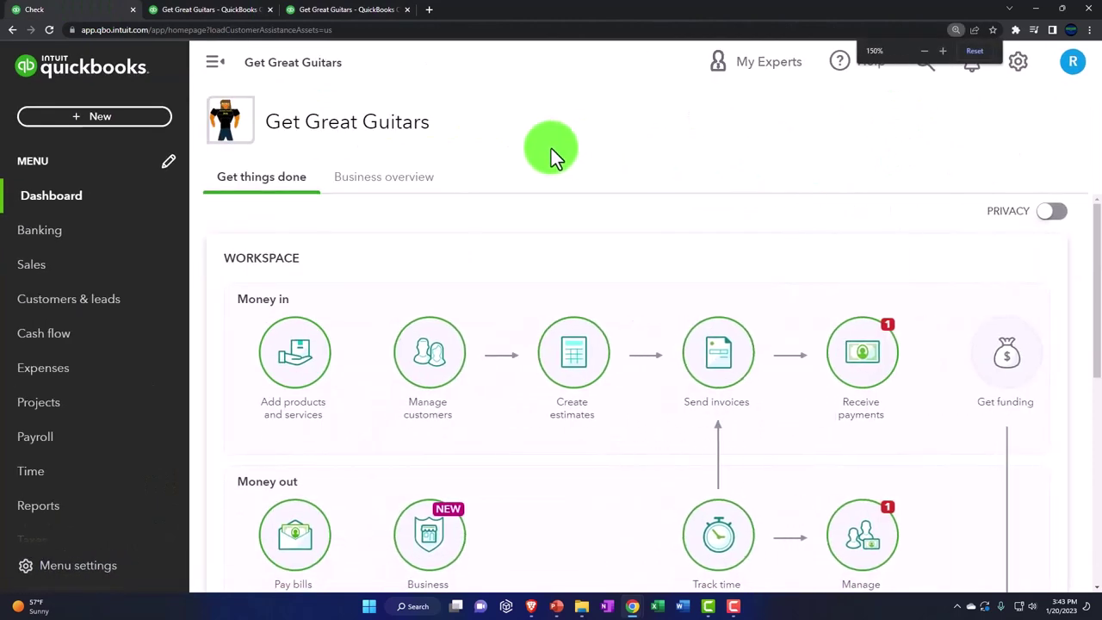
left_click(108, 121)
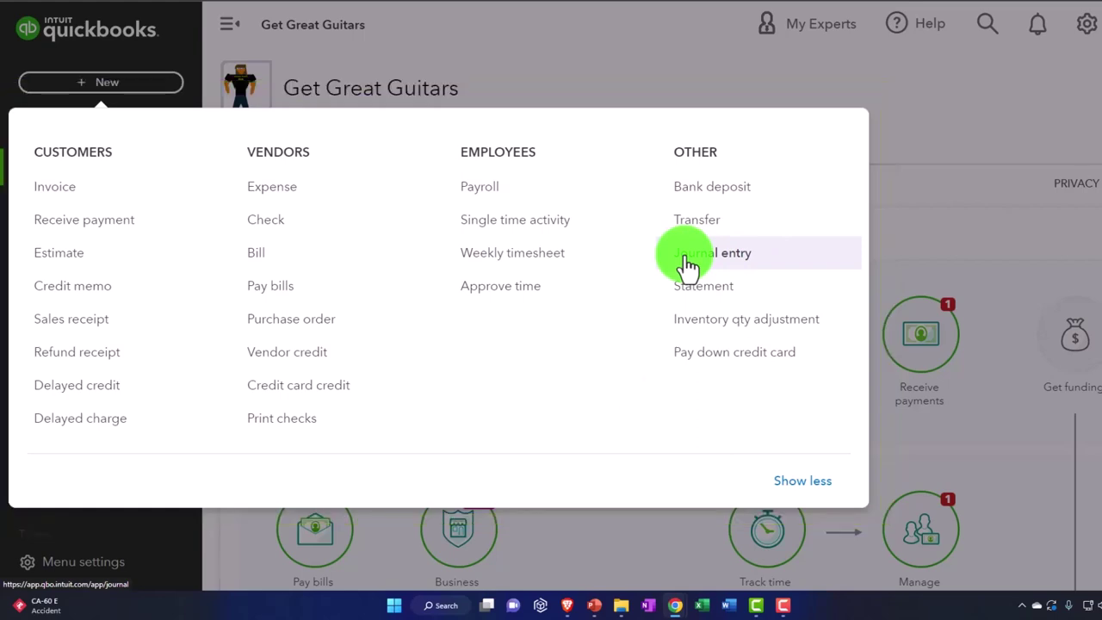
left_click(499, 39)
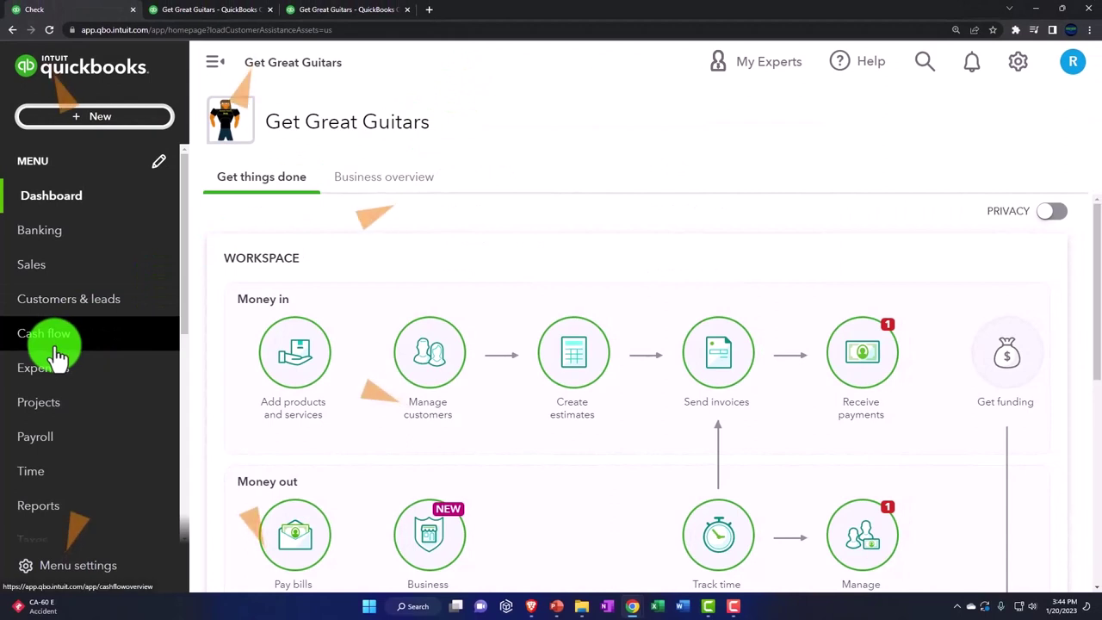
scroll(54, 351, "down", 3)
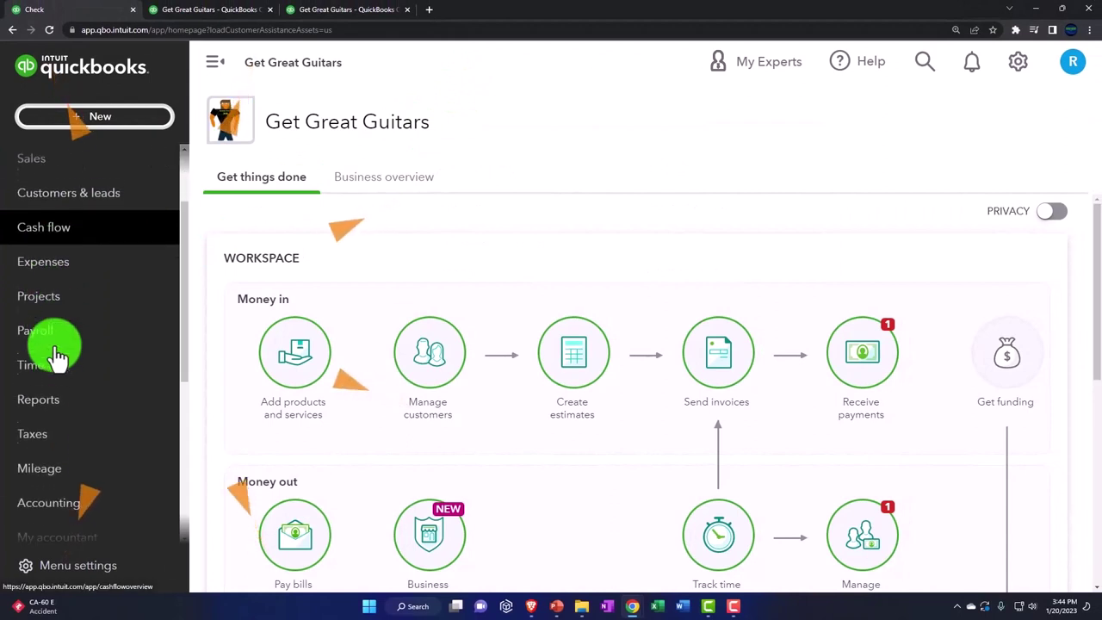
Go to Accounting > Chart of accounts and collapse the side navigation.
left_click(53, 385)
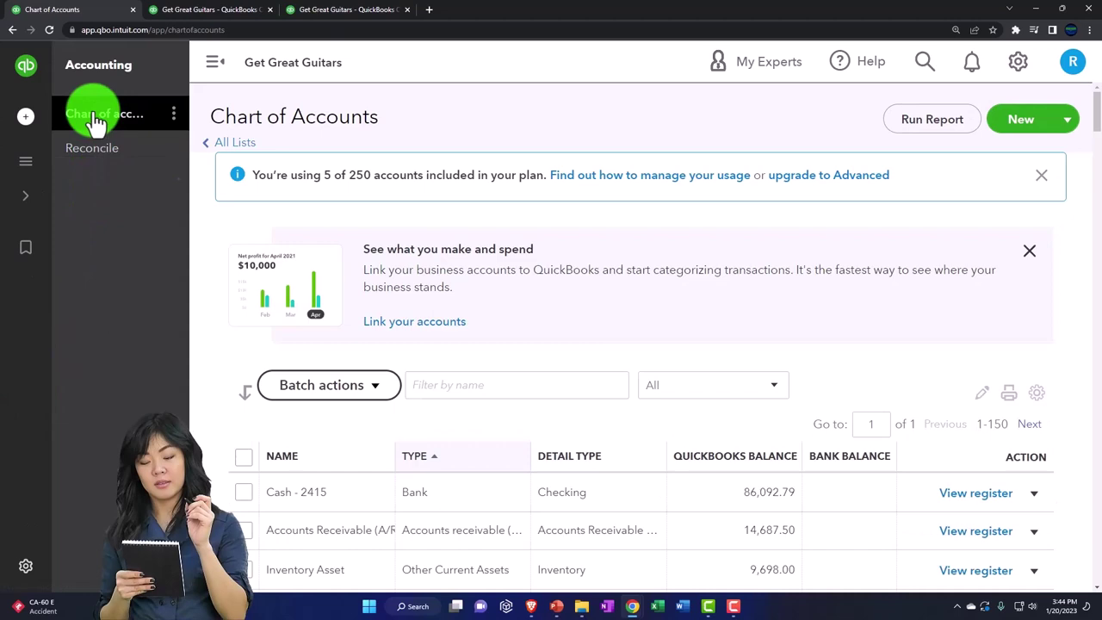
left_click(94, 121)
left_click(214, 62)
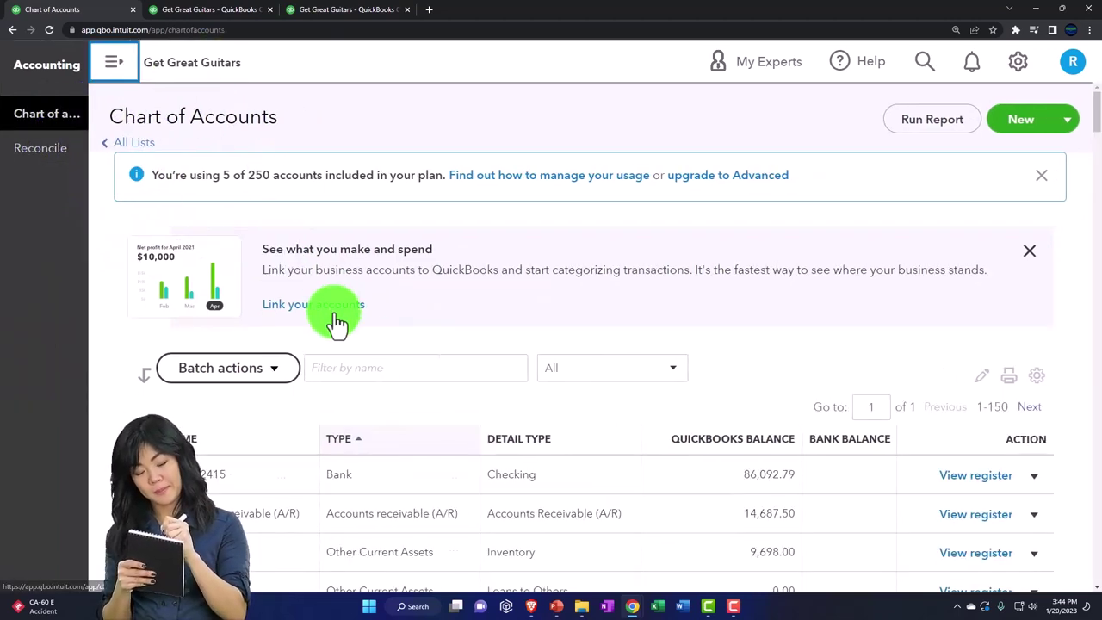
scroll(336, 336, "down", 3)
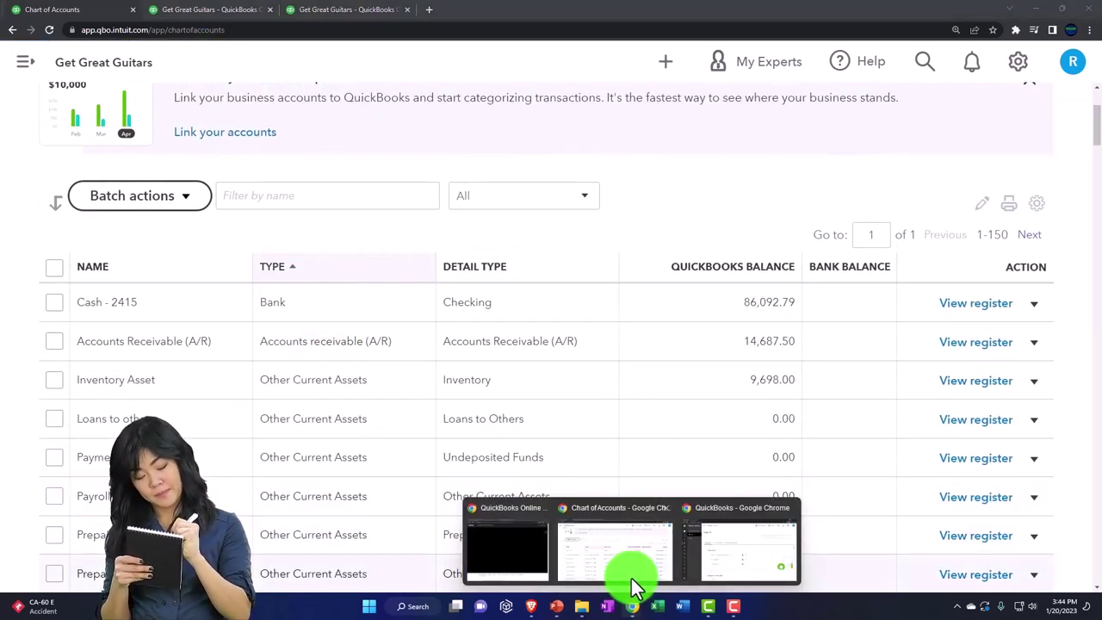
In the sample company window, show Bookkeeping > Chart of accounts and scroll to Short-Term Investment.
mouse_move(633, 605)
left_click(719, 555)
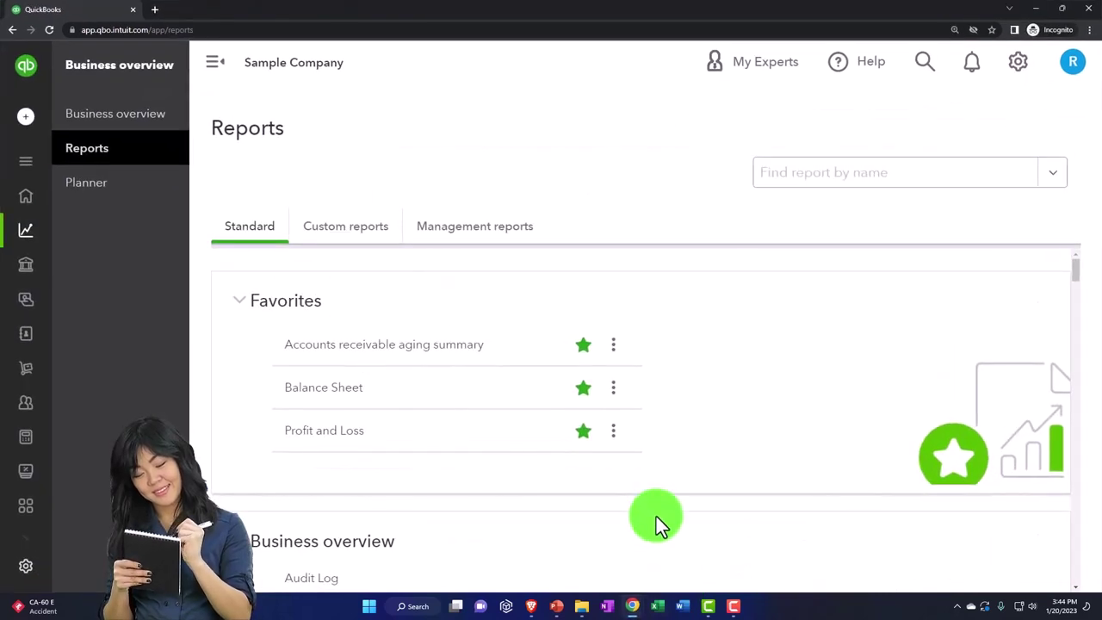
mouse_move(26, 231)
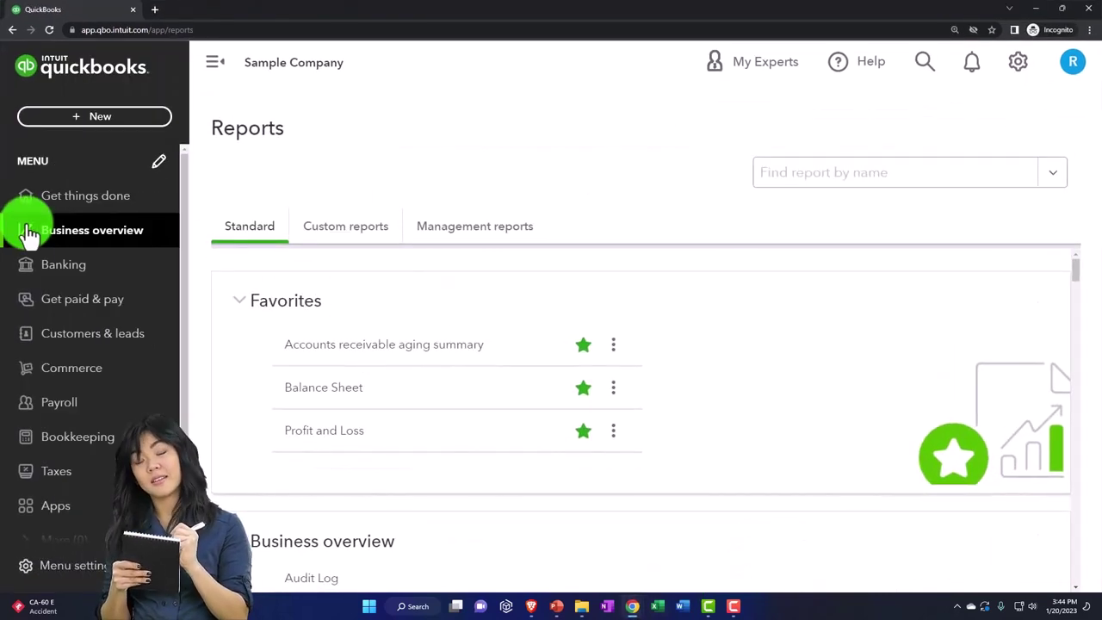
left_click(62, 444)
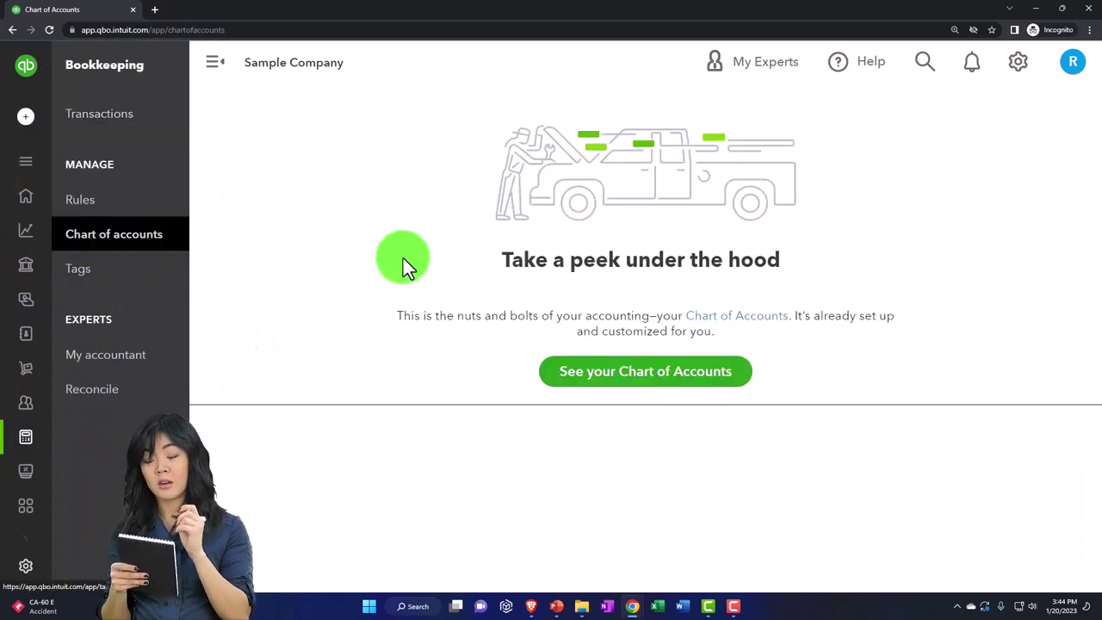
left_click(693, 377)
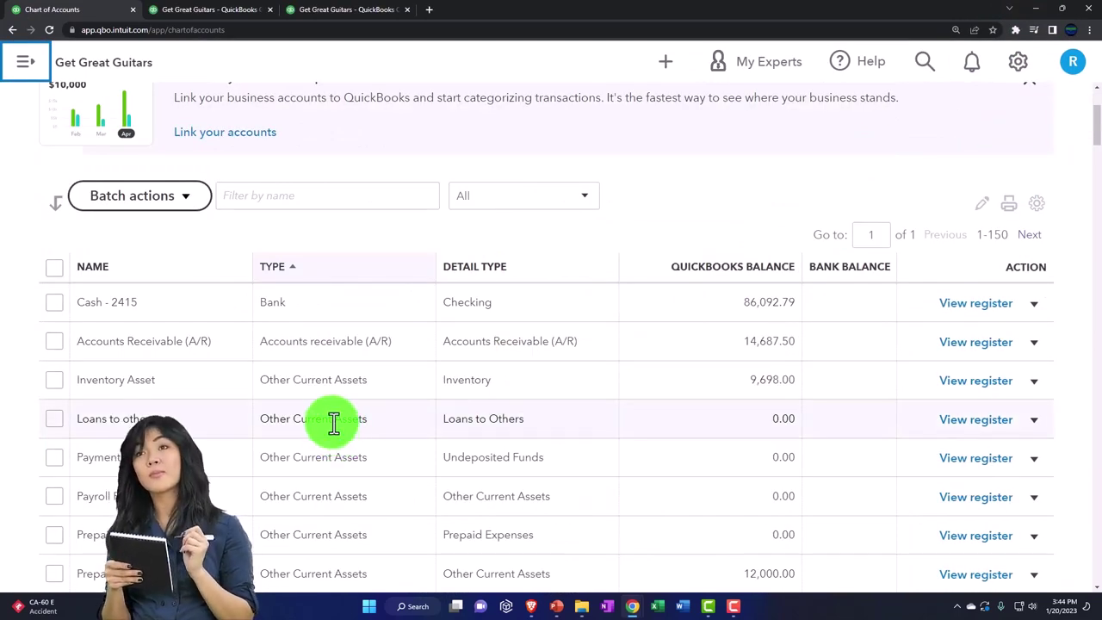
scroll(332, 419, "down", 2)
scroll(332, 420, "down", 1)
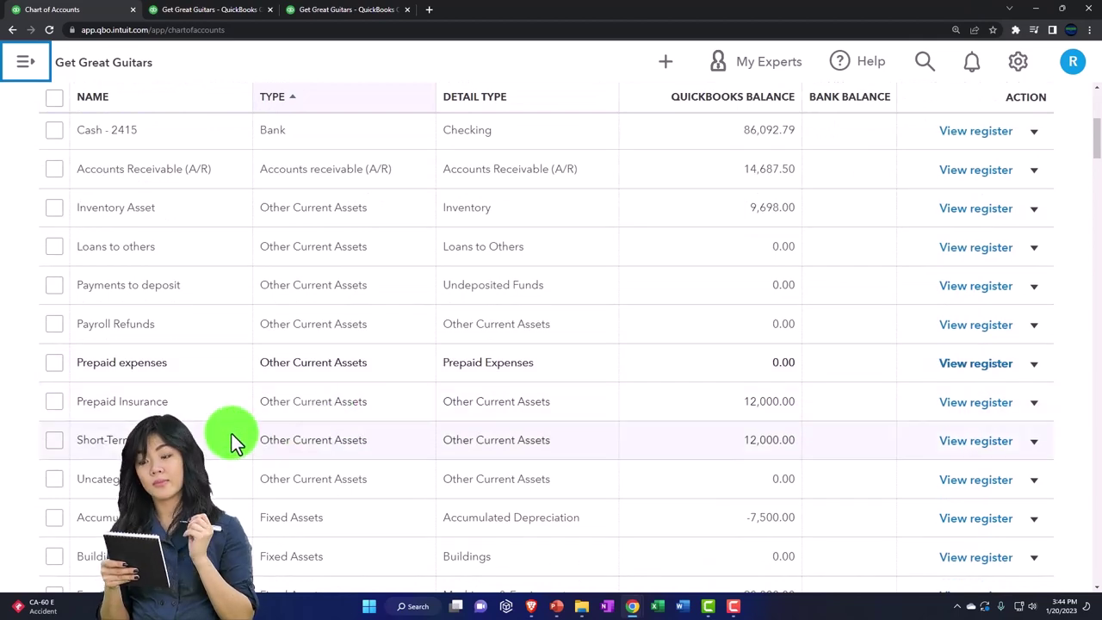
View the Short-Term Investment register with its $12,000.00 Vanguard entry, then bring up the create-transaction menu.
left_click(1010, 448)
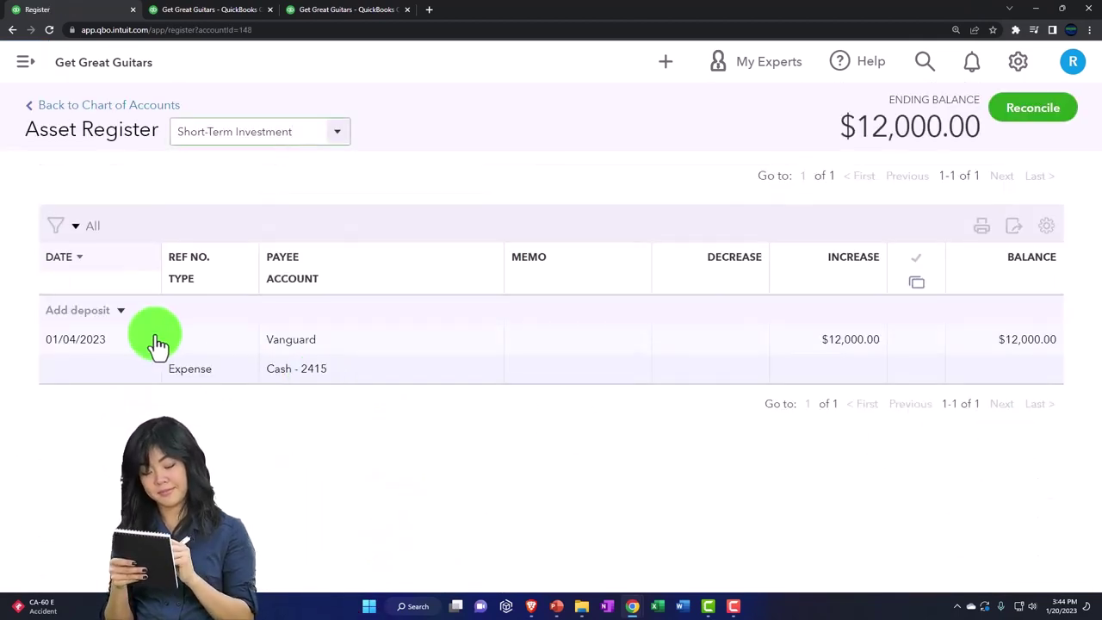
left_click(124, 318)
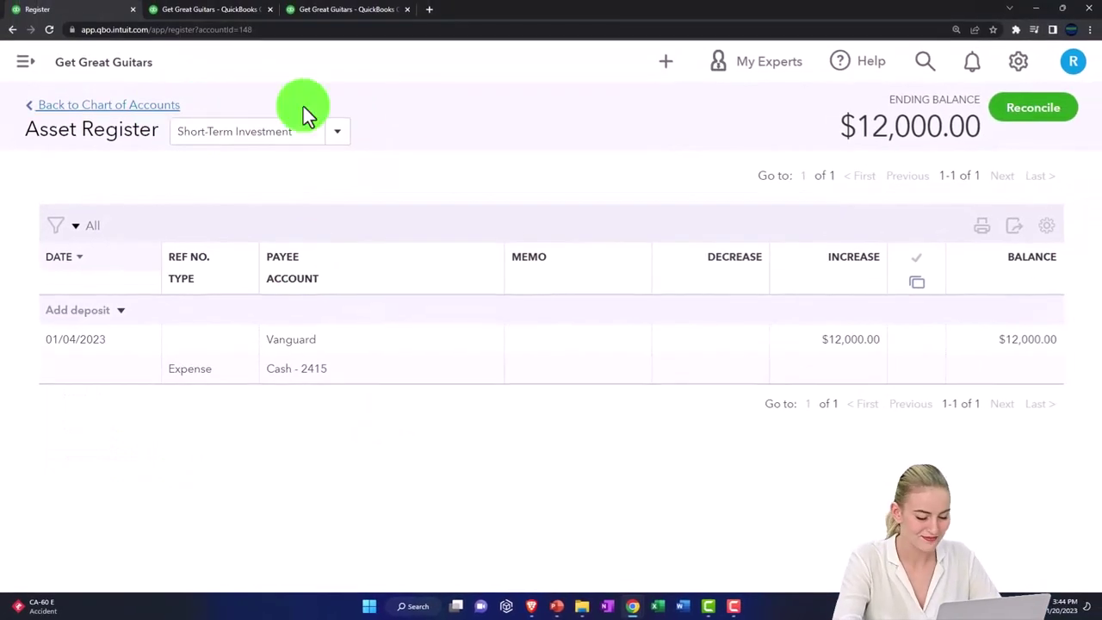
left_click(665, 65)
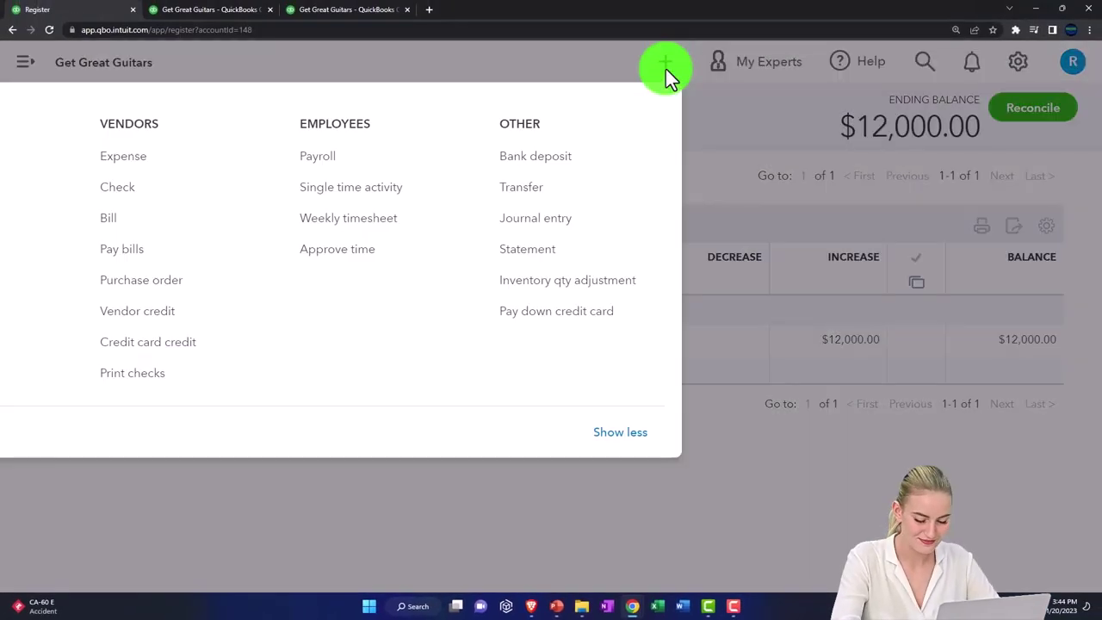
Start a Bank Deposit into Cash - 2415 dated 02/02/2022 and reach the first deposit line.
left_click(527, 160)
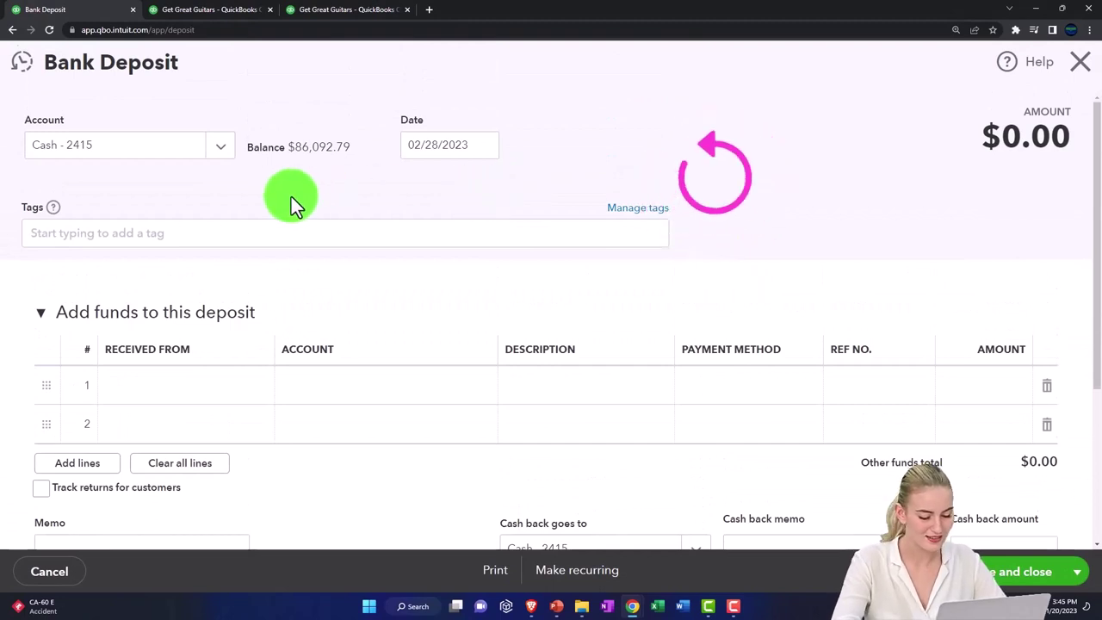
left_click(160, 160)
key("Tab")
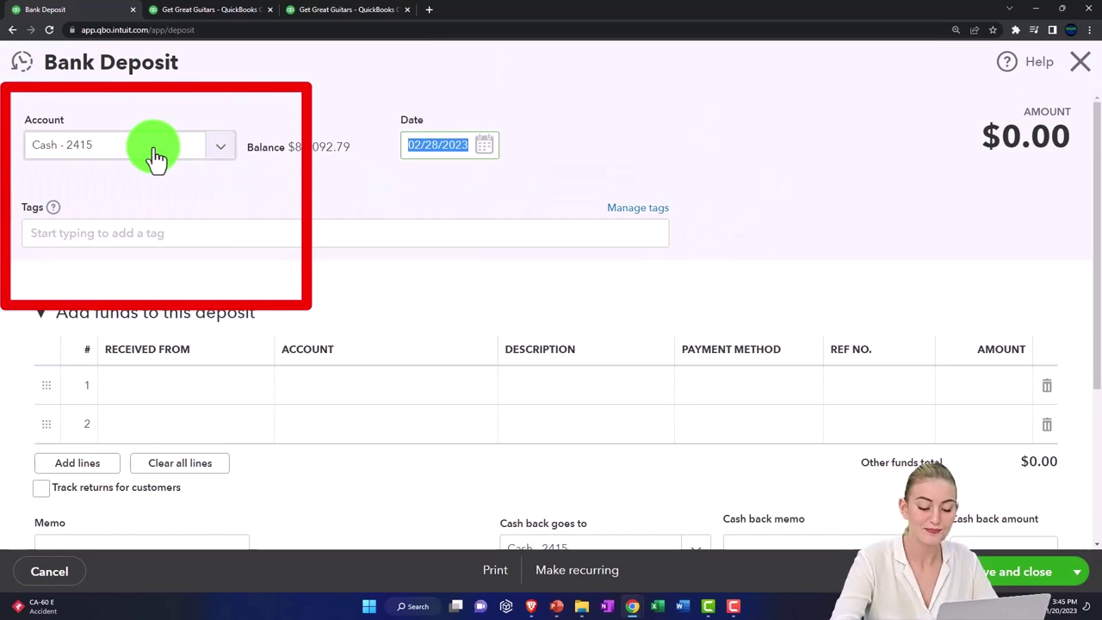
type("02/0")
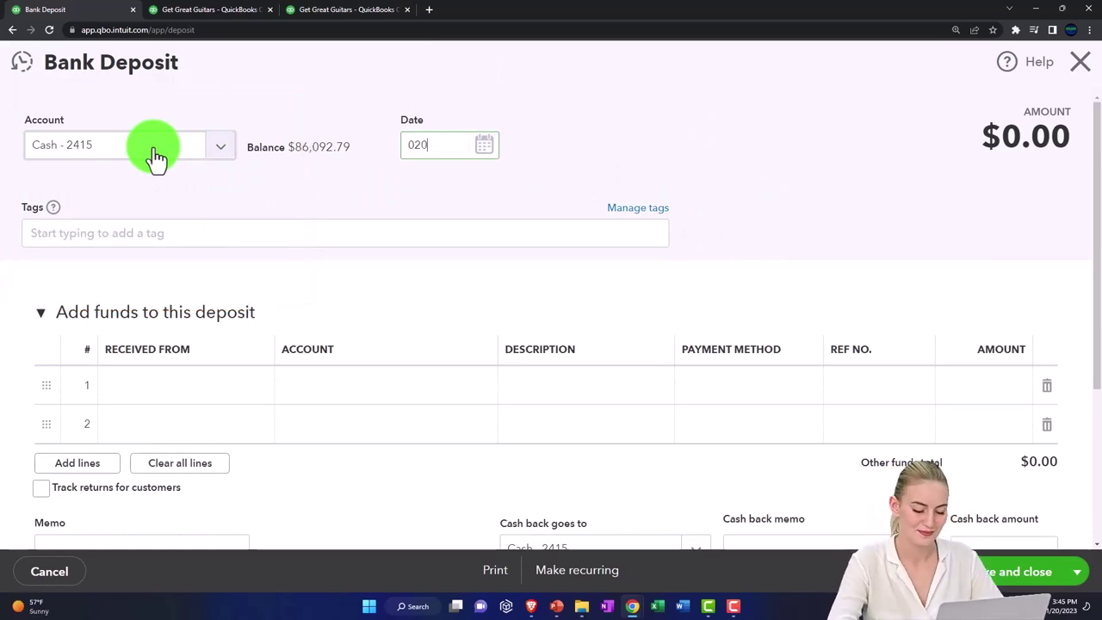
type("2/2")
key("Tab")
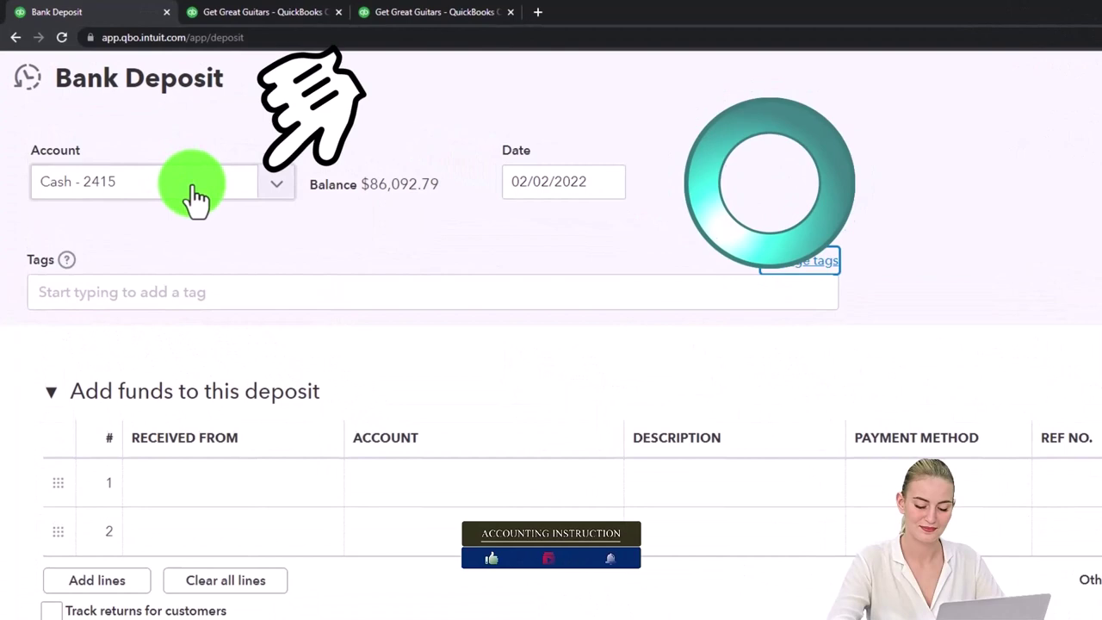
left_click(603, 184)
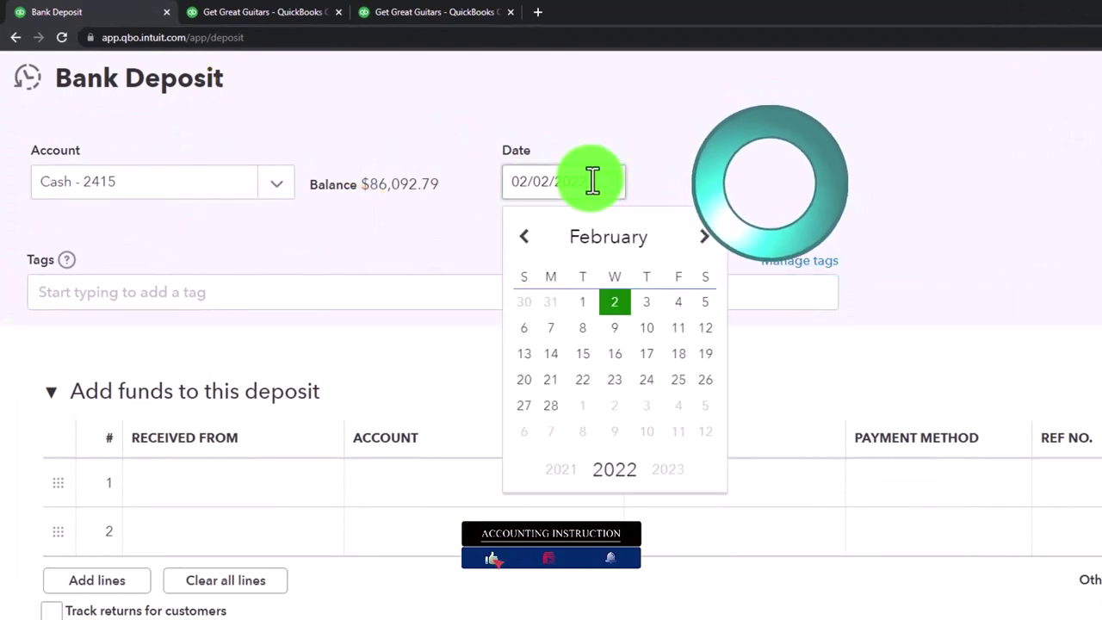
key("Tab")
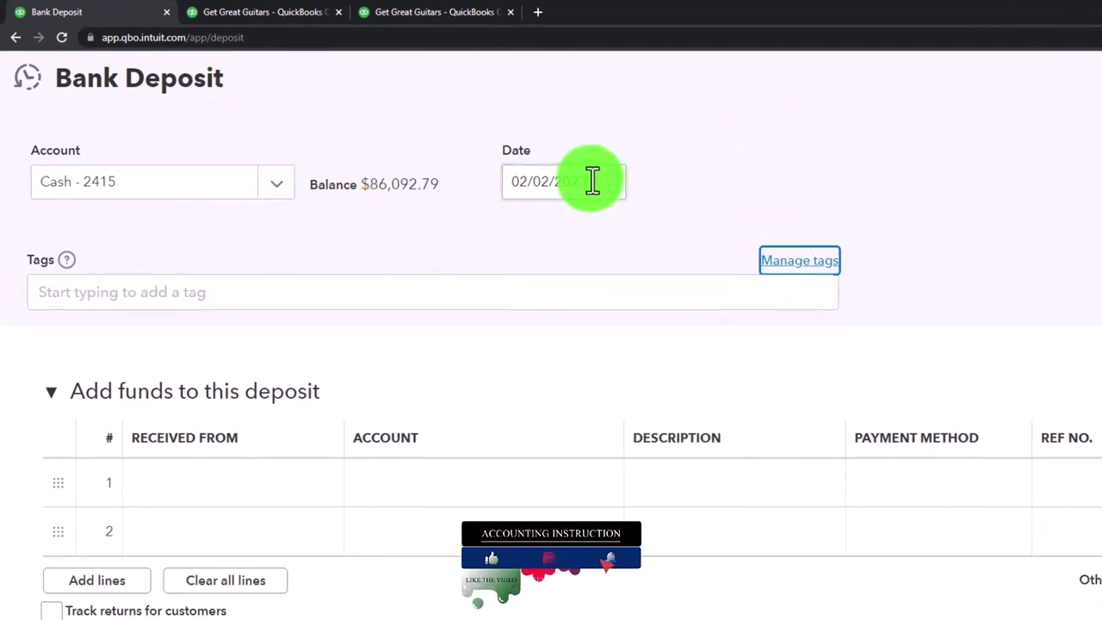
key("Tab")
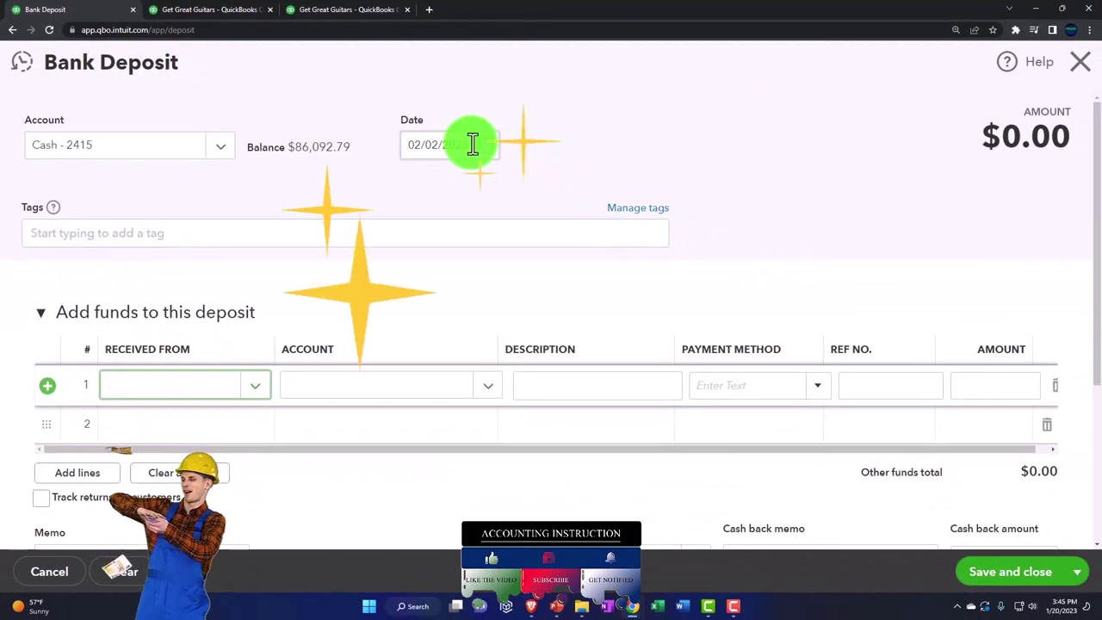
Enter deposit line 1 as Short-Term Investment for 12,000, bringing the total to $12,000.00.
key("Tab")
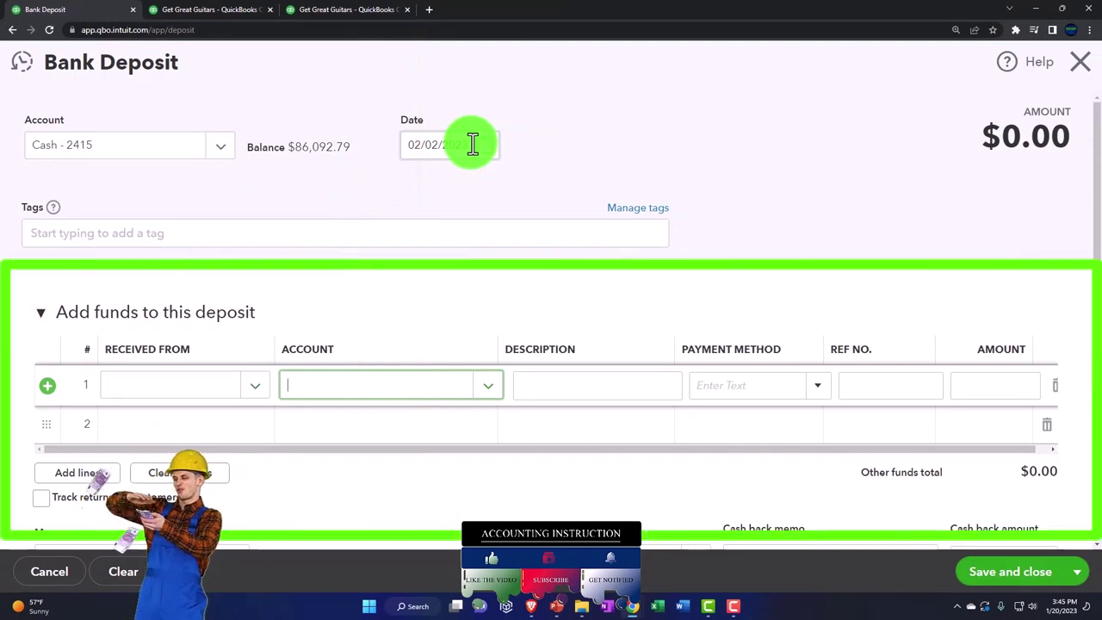
scroll(495, 198, "down", 2)
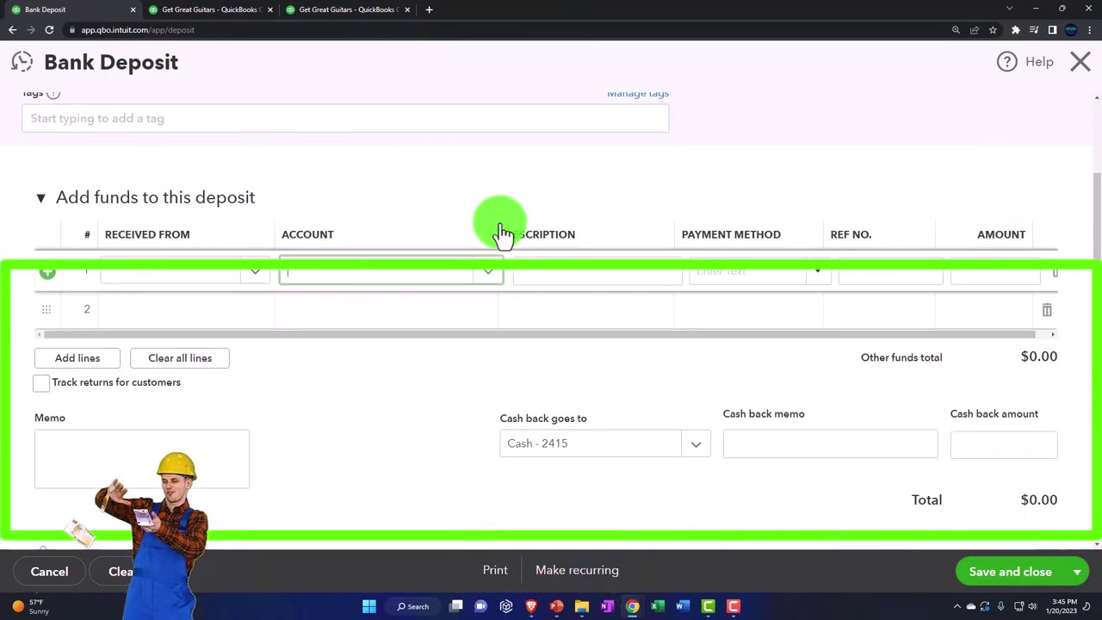
scroll(501, 224, "up", 2)
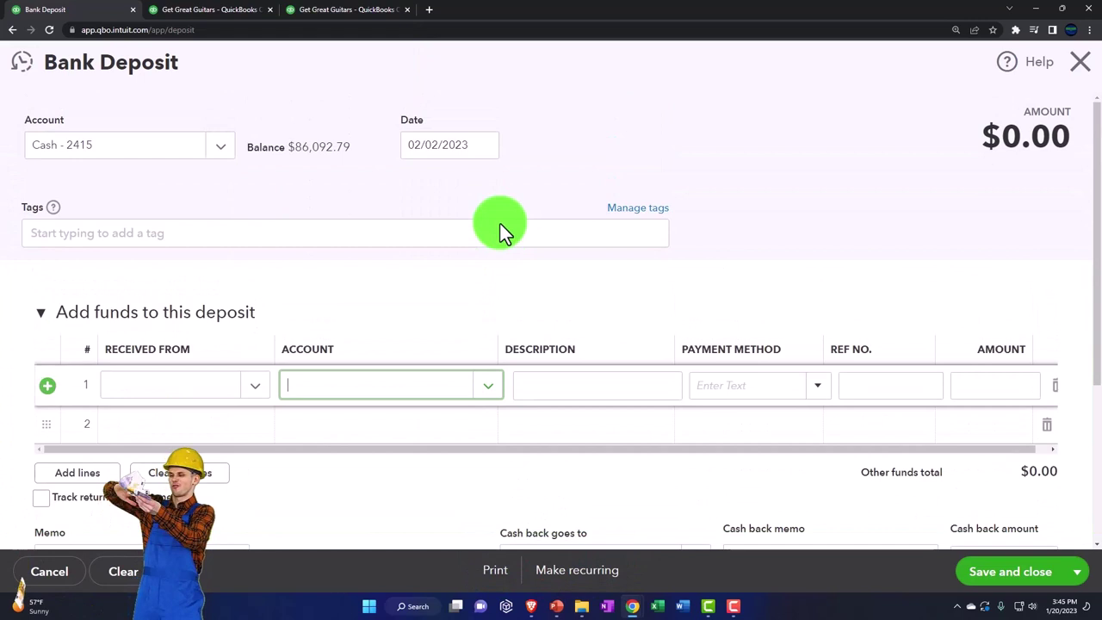
type("Sho")
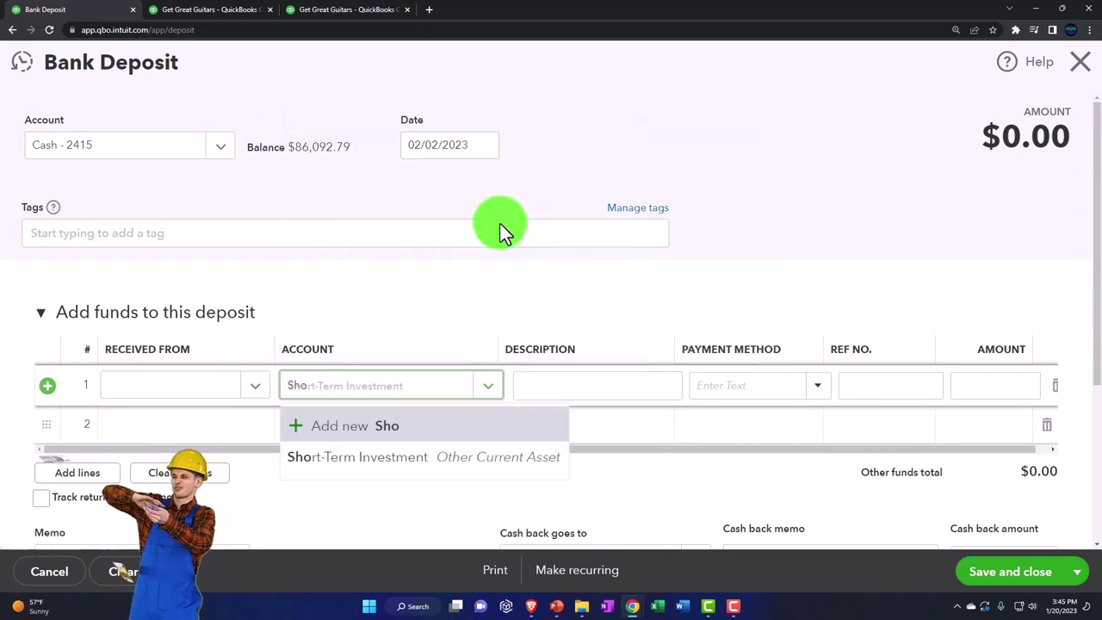
key("Down")
key("Down")
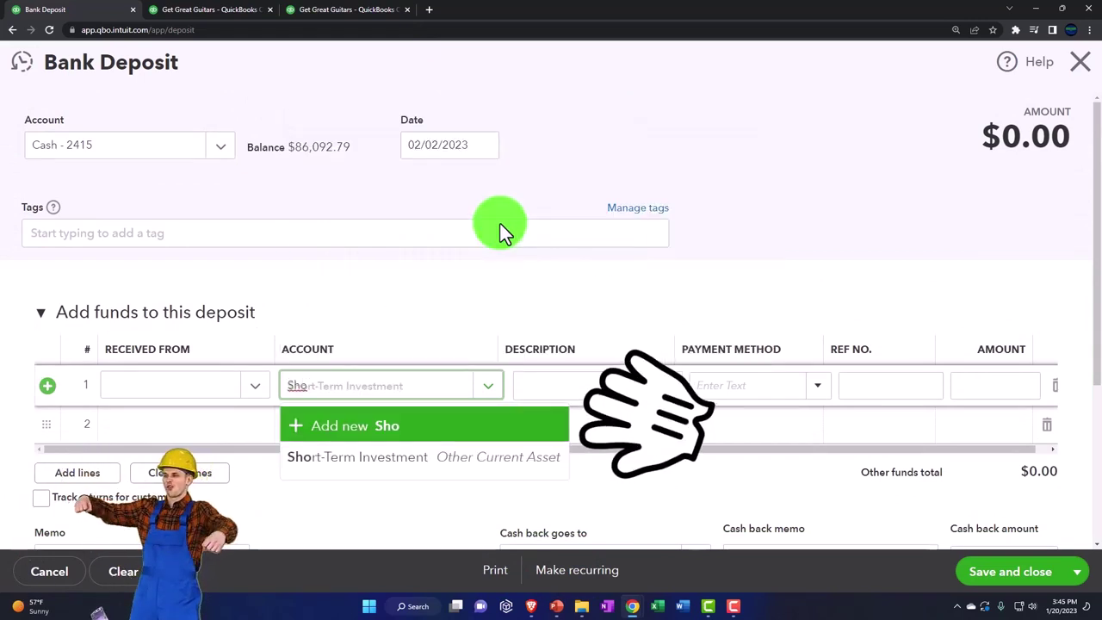
key("Tab")
key("Tab")
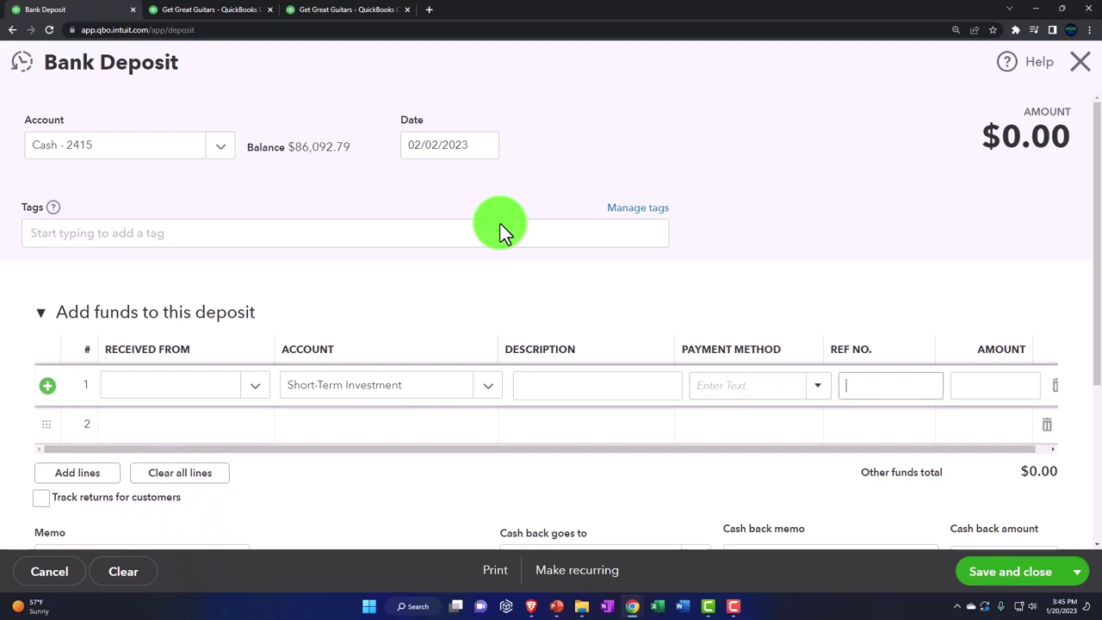
type("1")
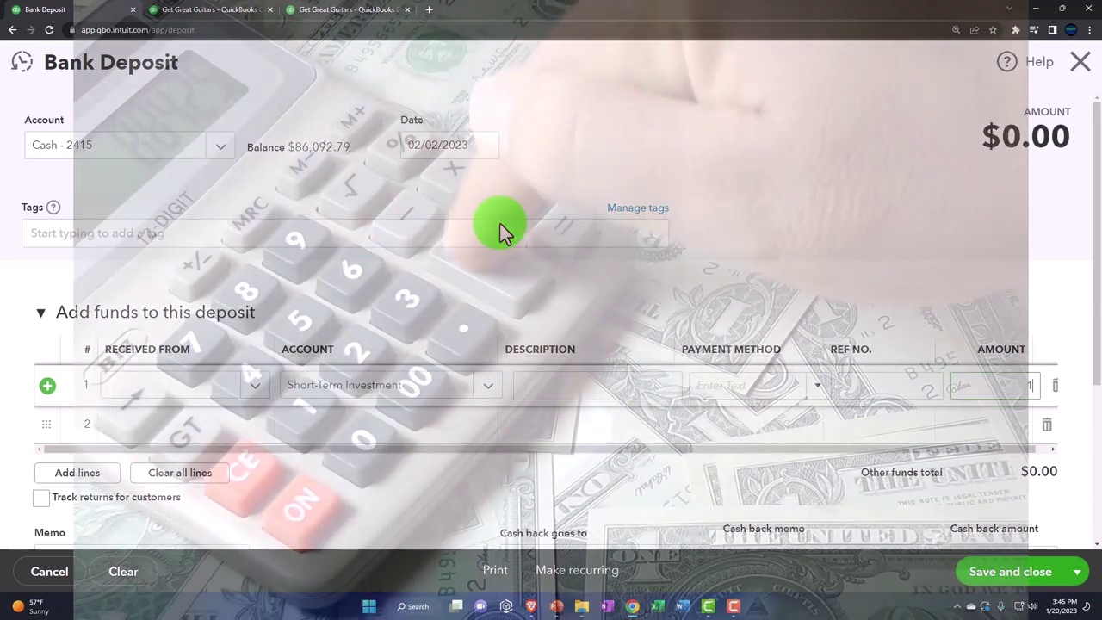
type("2,0000")
key("Tab")
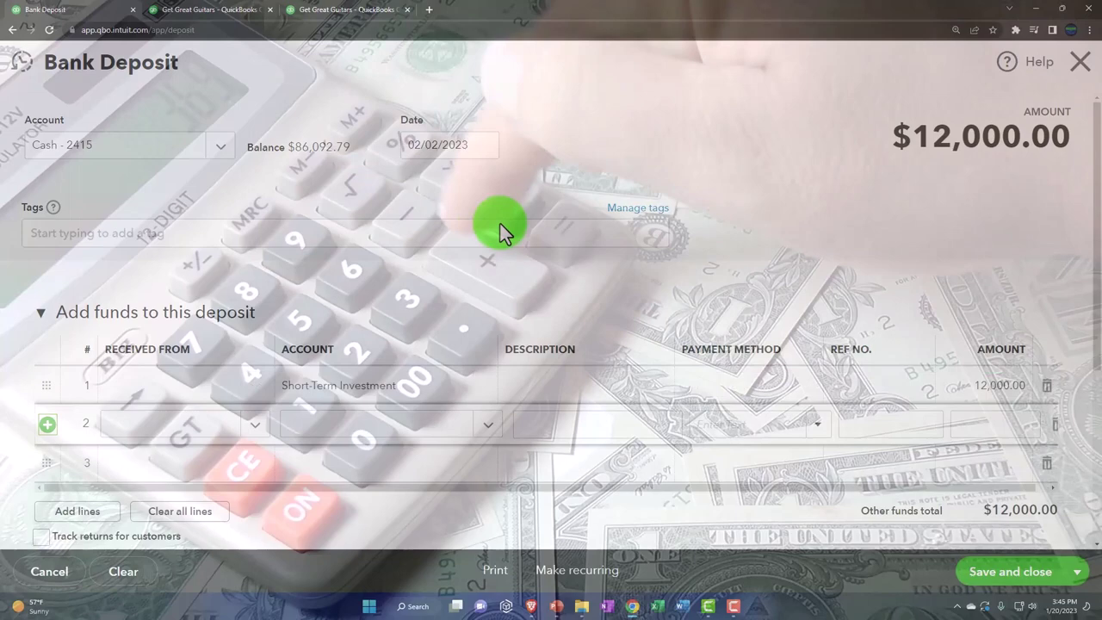
key("Tab")
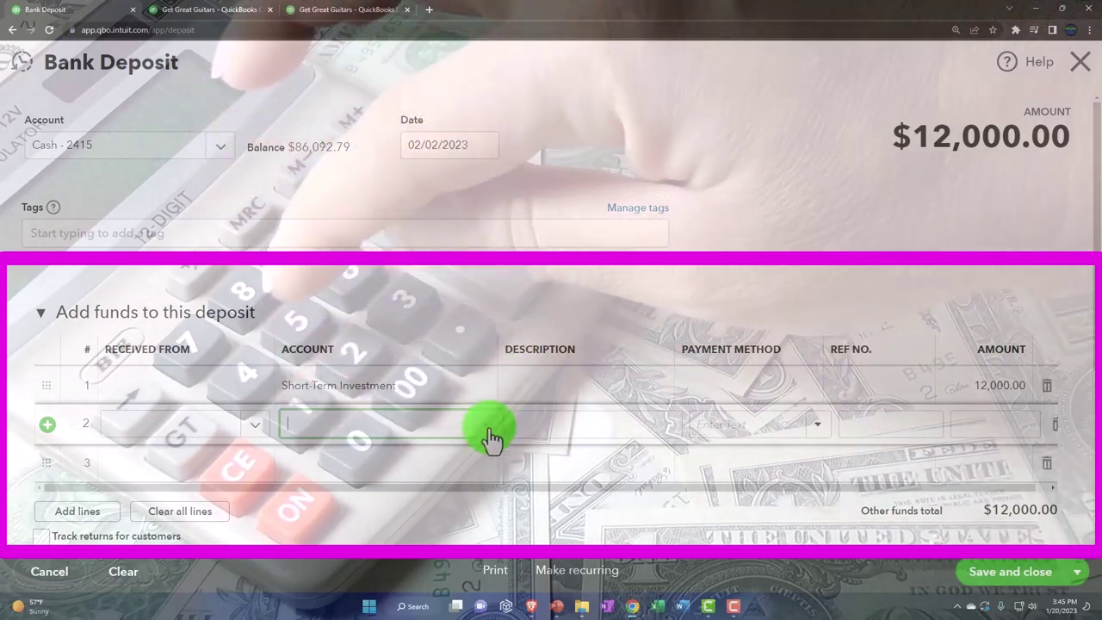
Start a new account for line 2 with type Other Income and detail type Other Investment Income.
left_click(492, 438)
scroll(500, 331, "down", 6)
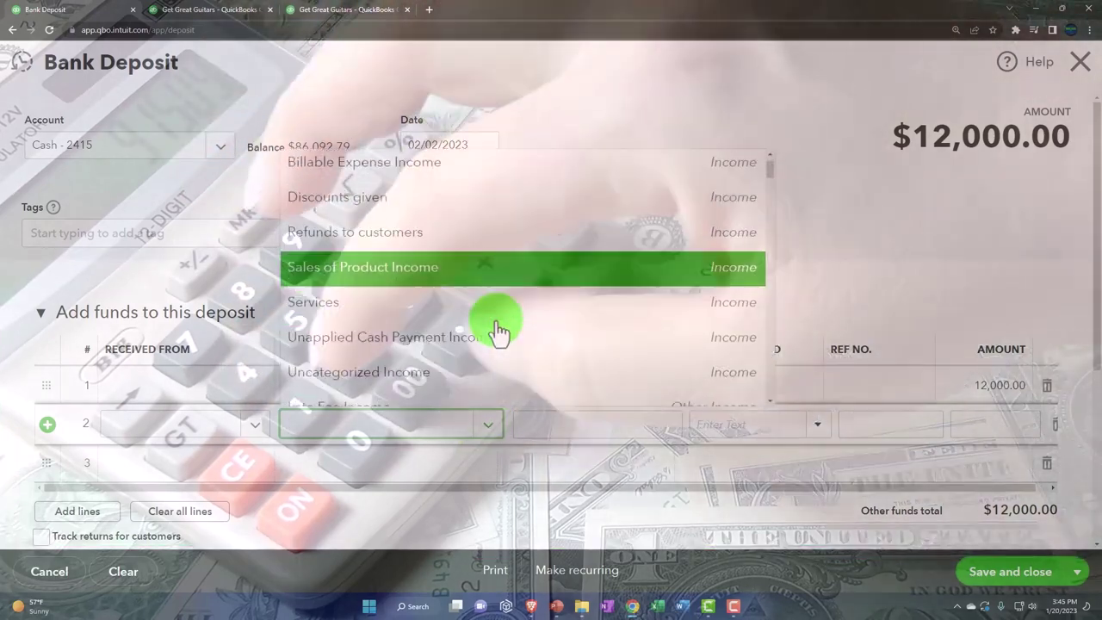
scroll(500, 332, "down", 20)
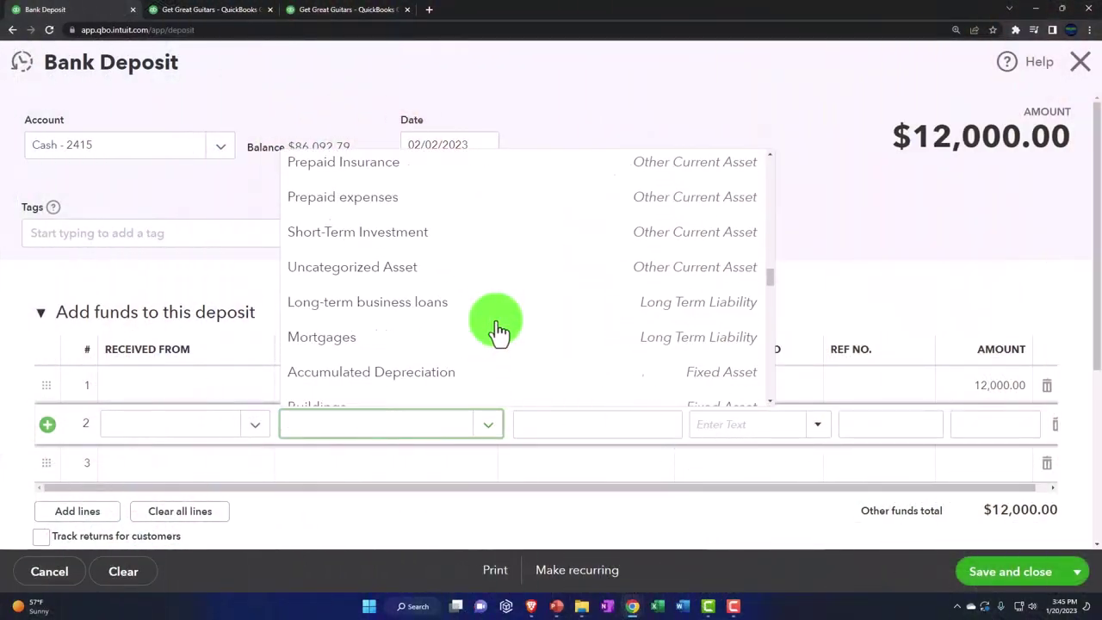
scroll(500, 331, "up", 20)
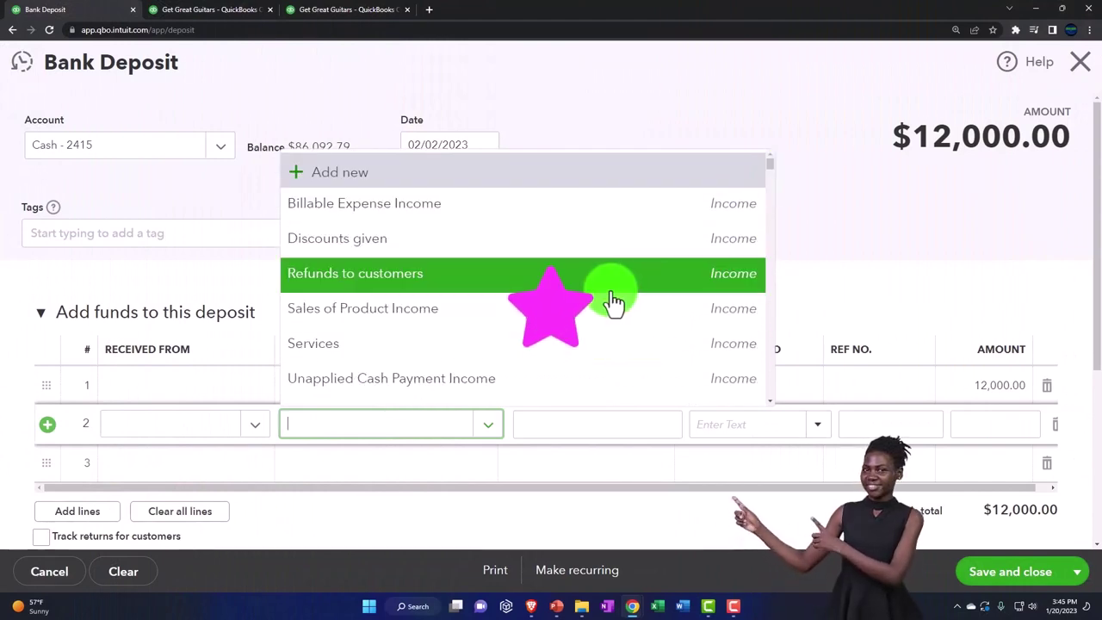
left_click(350, 172)
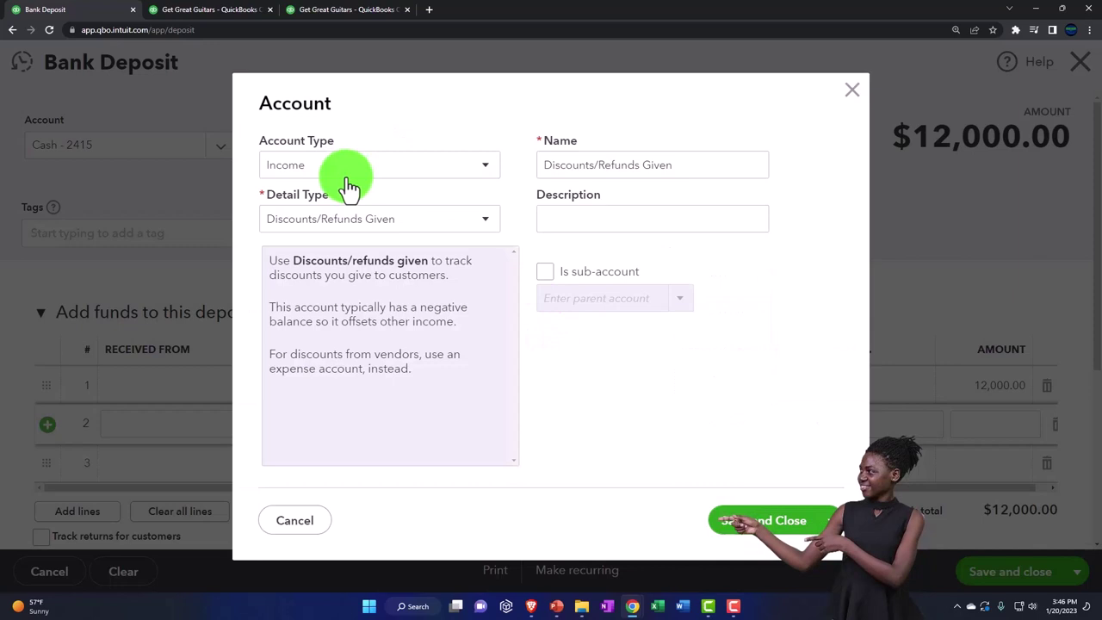
left_click(342, 168)
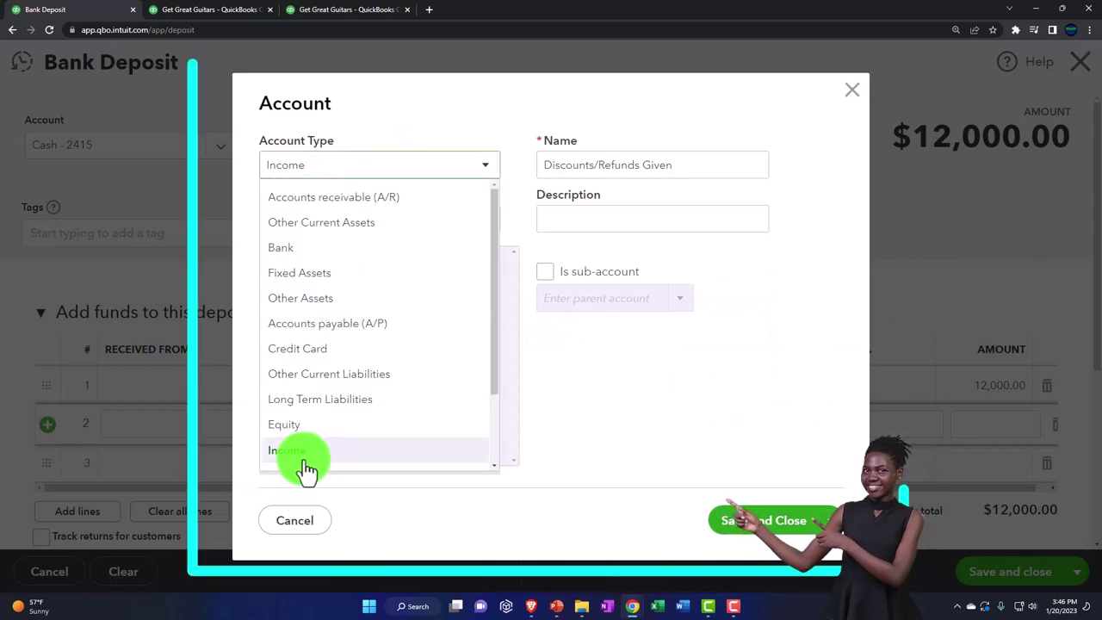
scroll(302, 438, "down", 1)
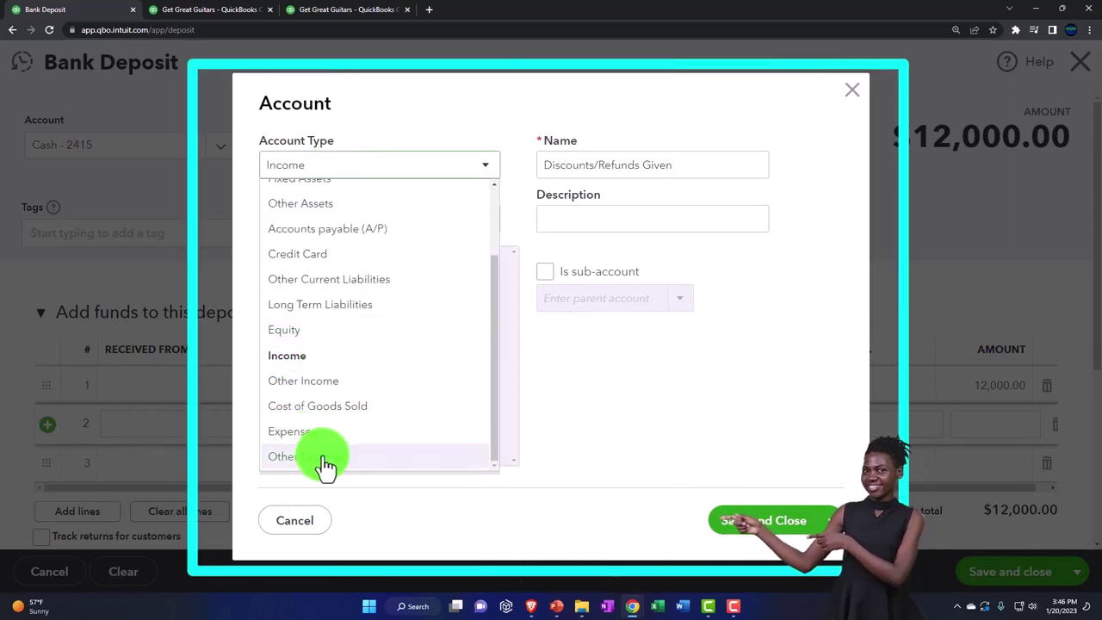
left_click(317, 385)
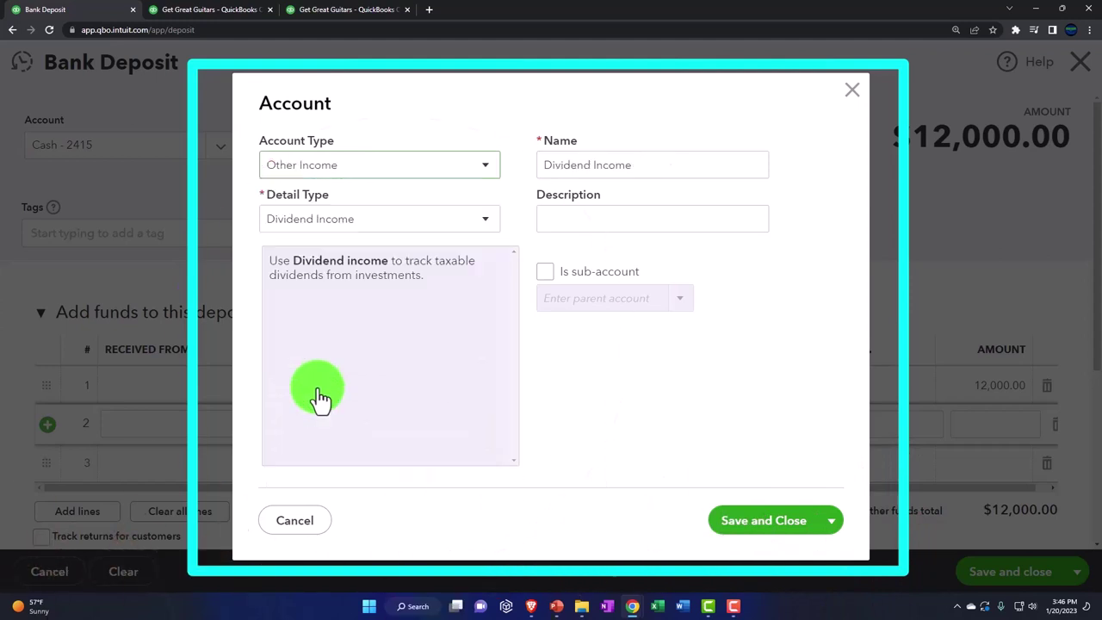
left_click(380, 229)
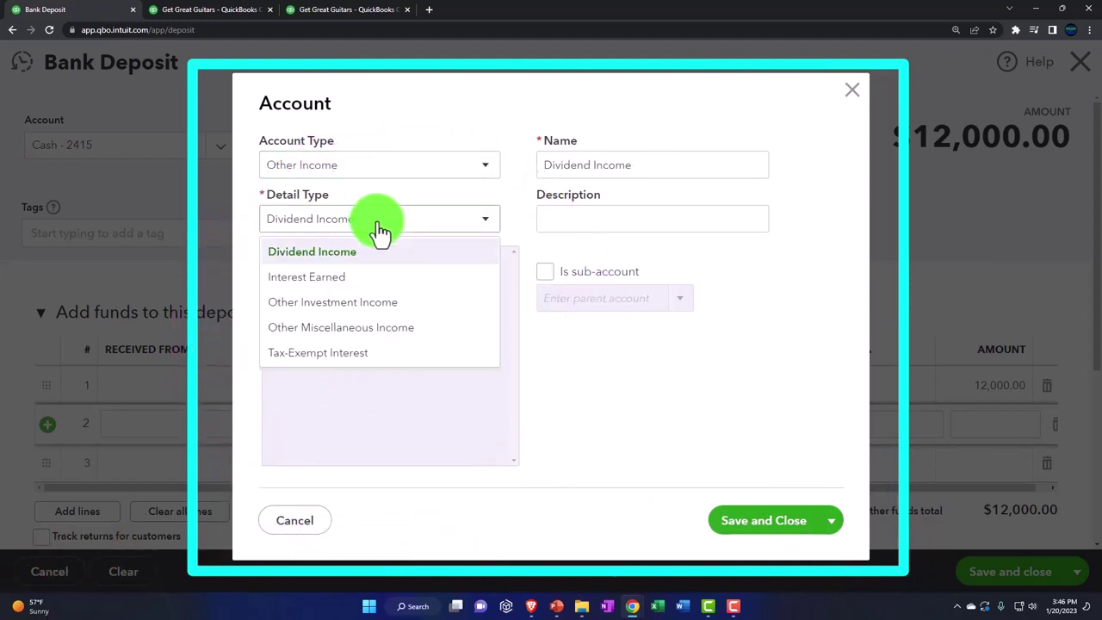
left_click(395, 306)
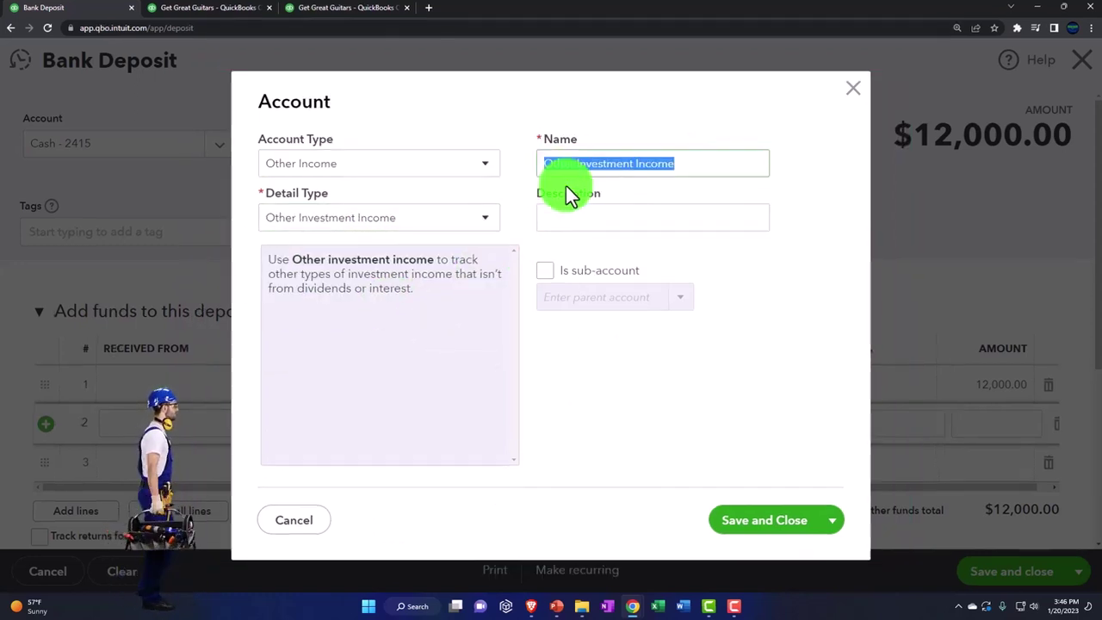
Name the account 'Gains on Sales of Investments' and save it onto the second line.
left_click(652, 305)
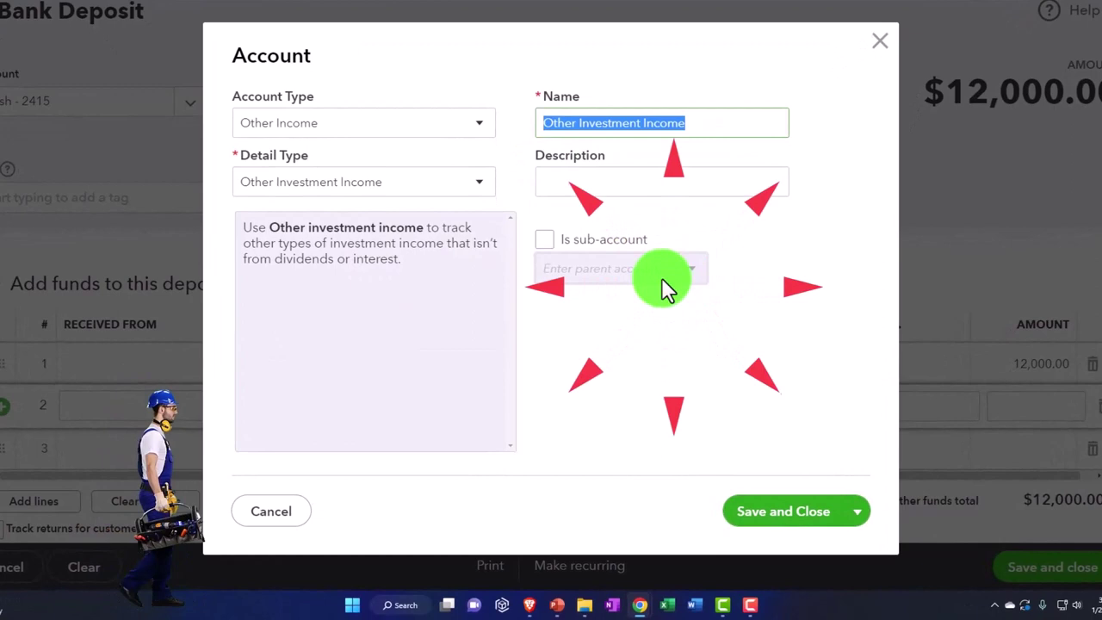
type("Gains on ")
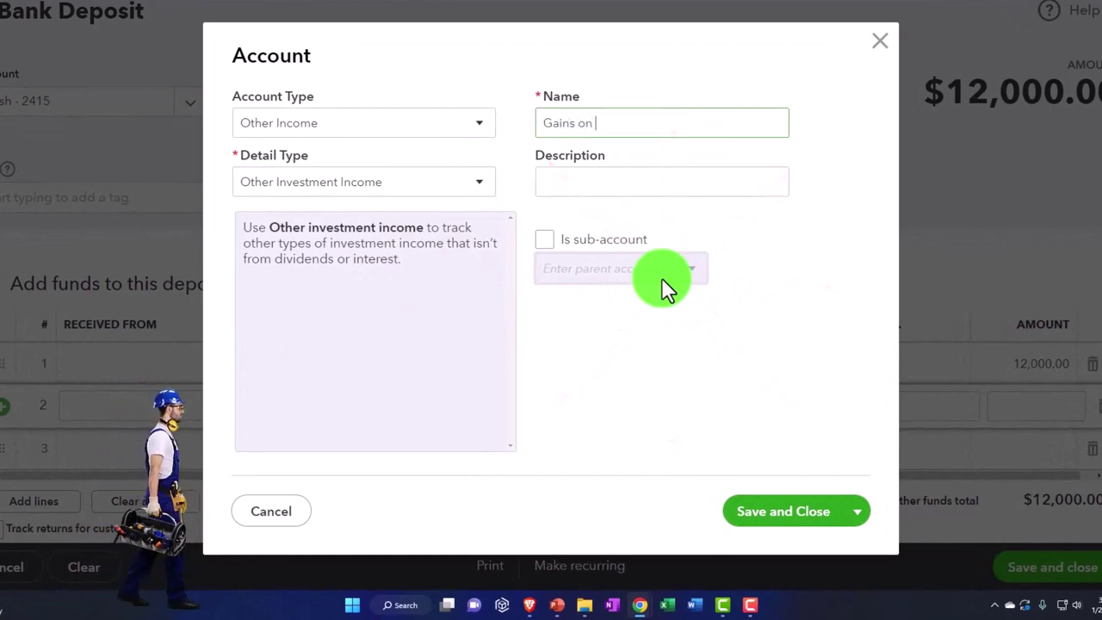
type("Sales of Investment")
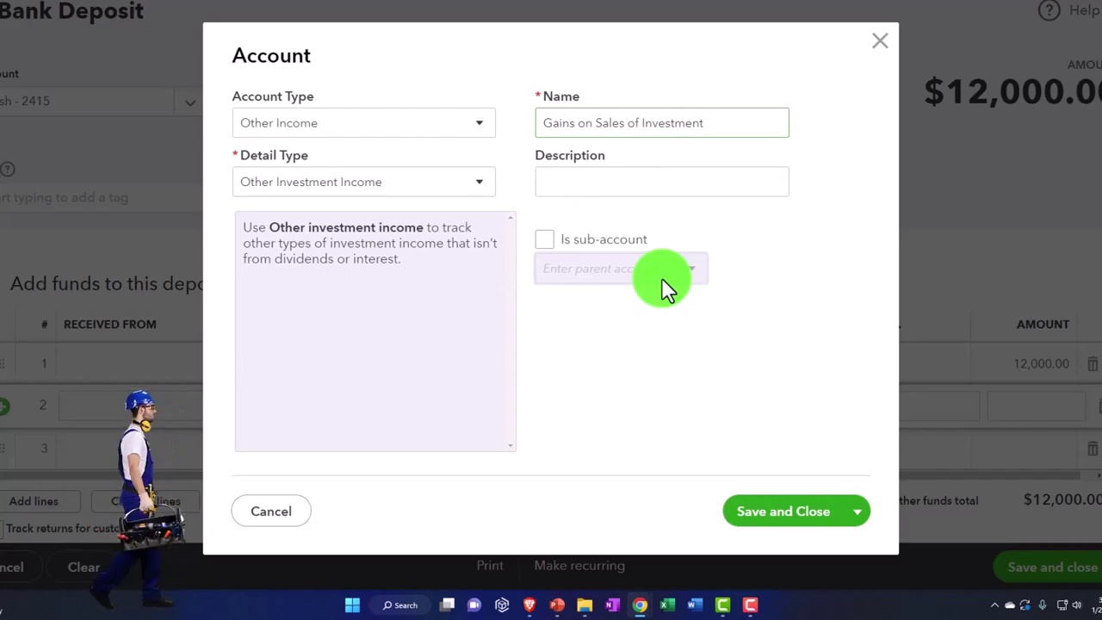
left_click(660, 284)
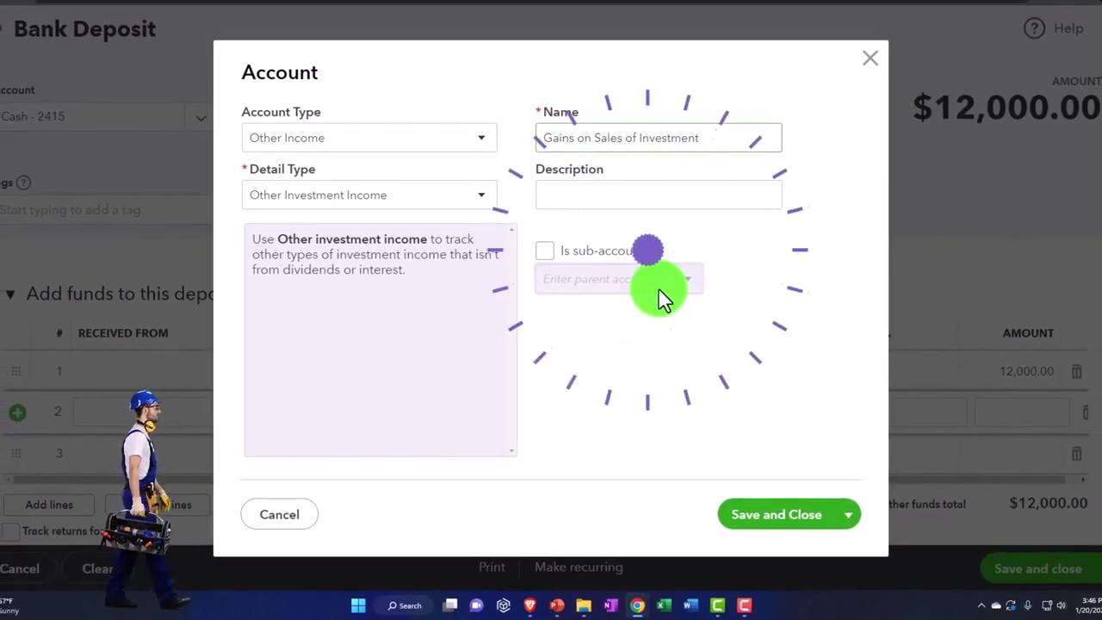
type("s")
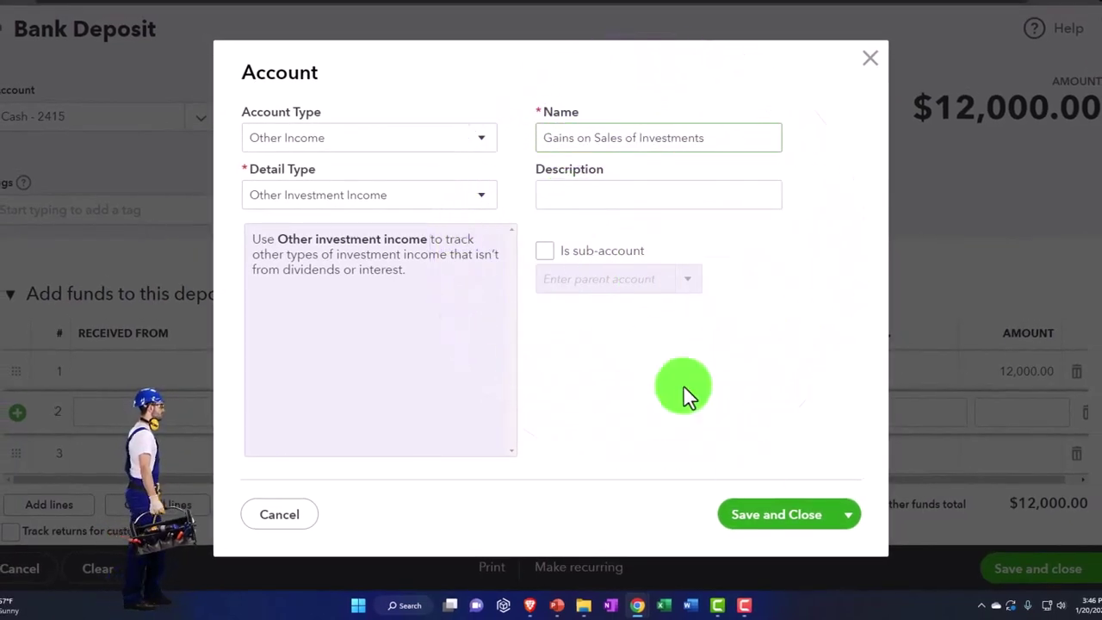
left_click(766, 516)
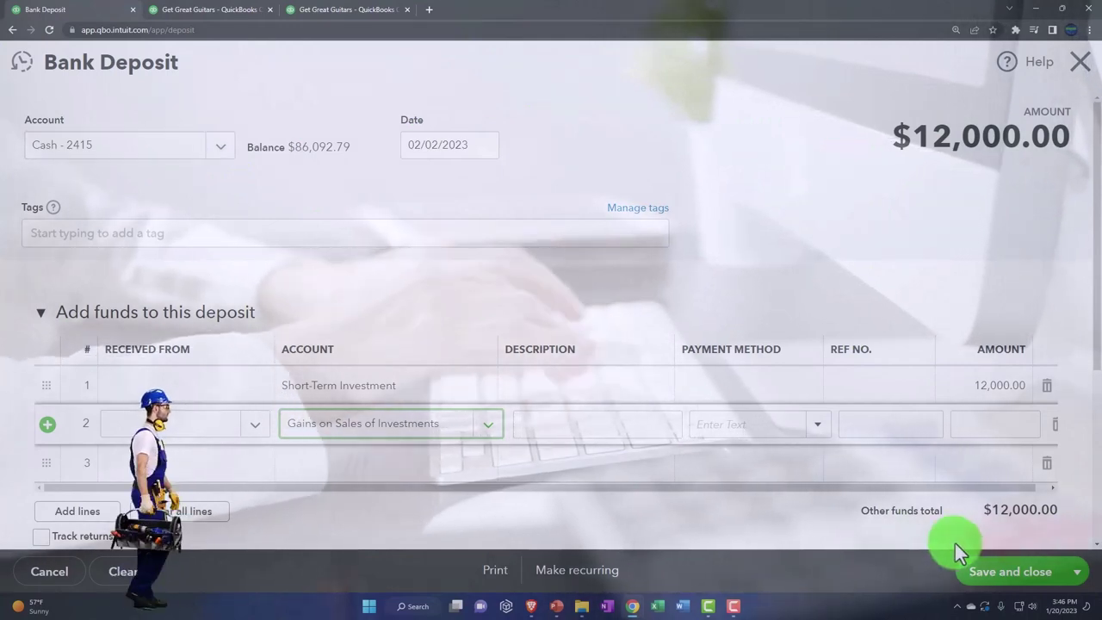
Enter 250 on the gains line and save the $12,250.00 bank deposit.
key("Tab")
key("Tab")
key("Tab")
key("Tab")
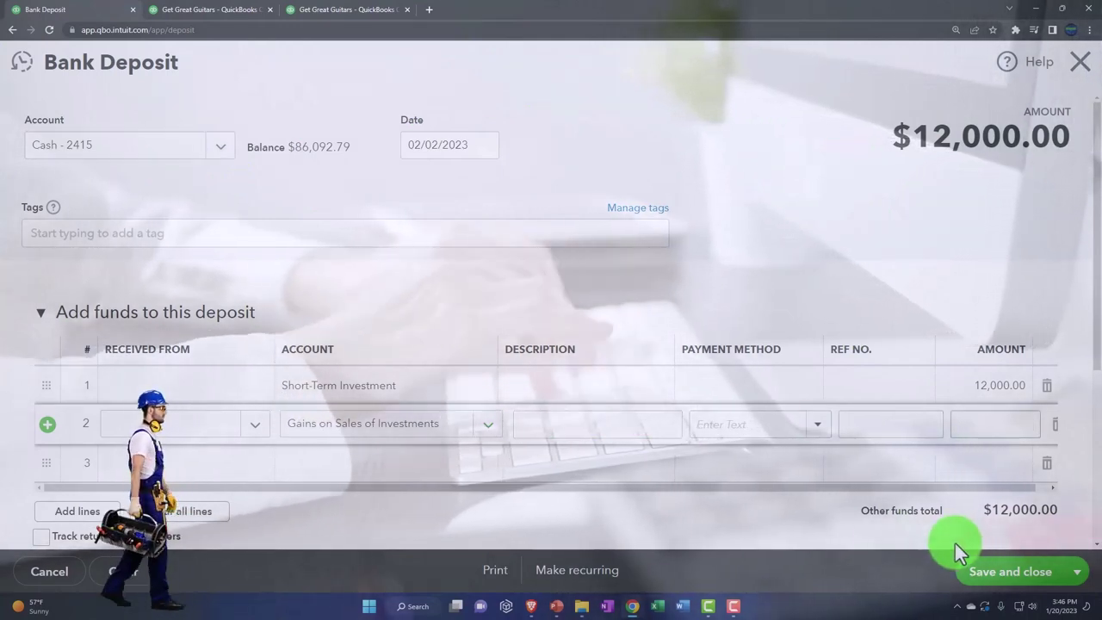
type("250")
key("Tab")
key("Tab")
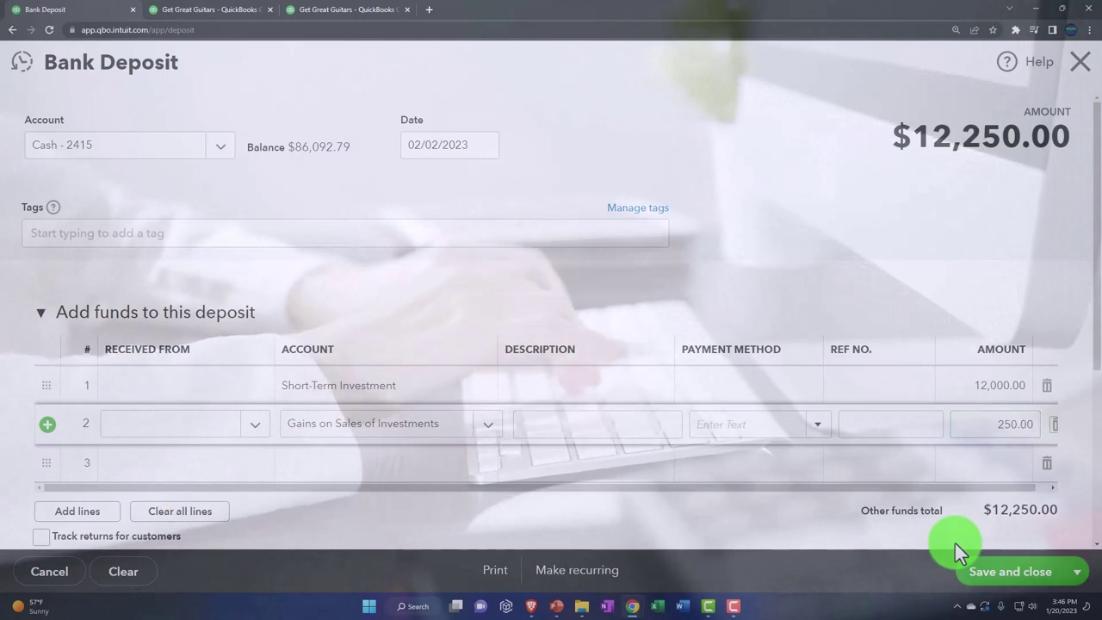
scroll(948, 513, "down", 2)
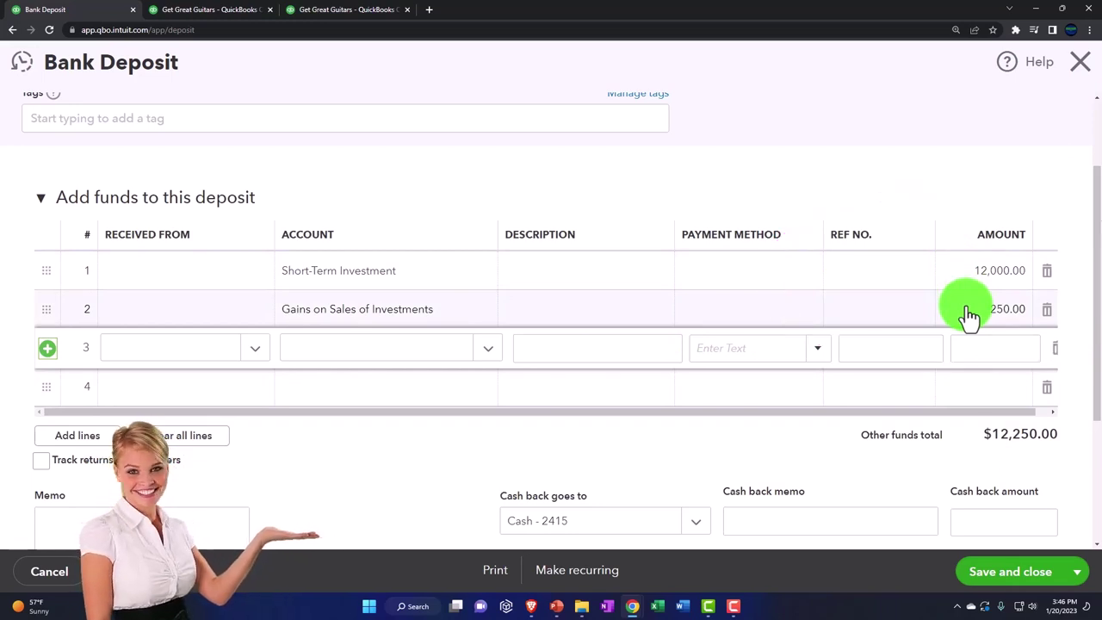
left_click(1021, 584)
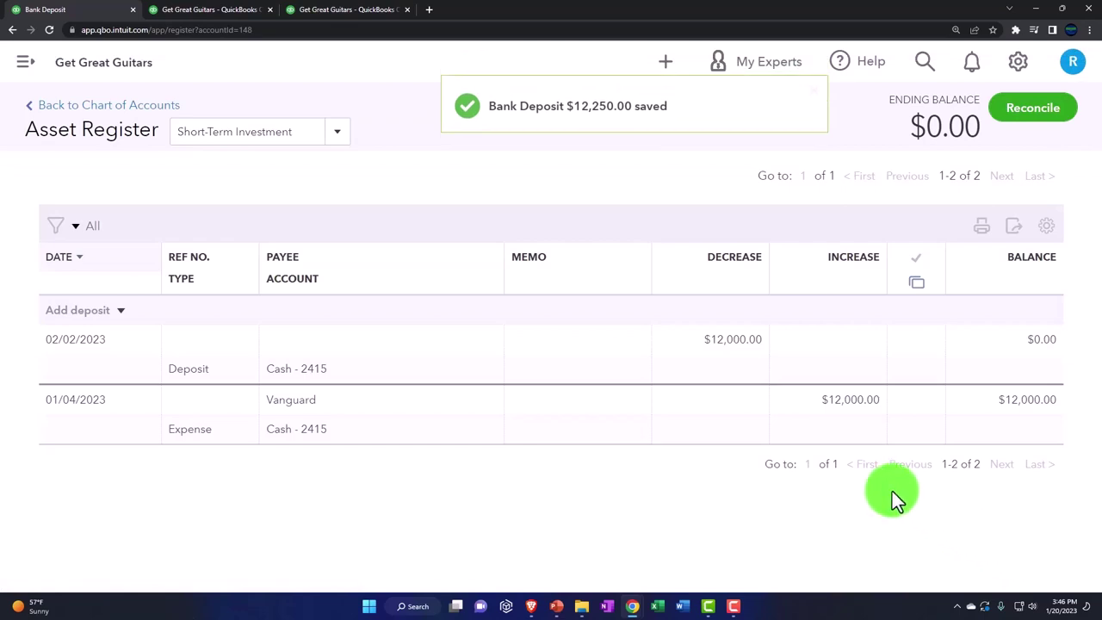
On the Balance Sheet, drill into Cash - 2415 (98,342.79) to find the 02/02/2023 deposit.
left_click(211, 10)
scroll(227, 198, "up", 5)
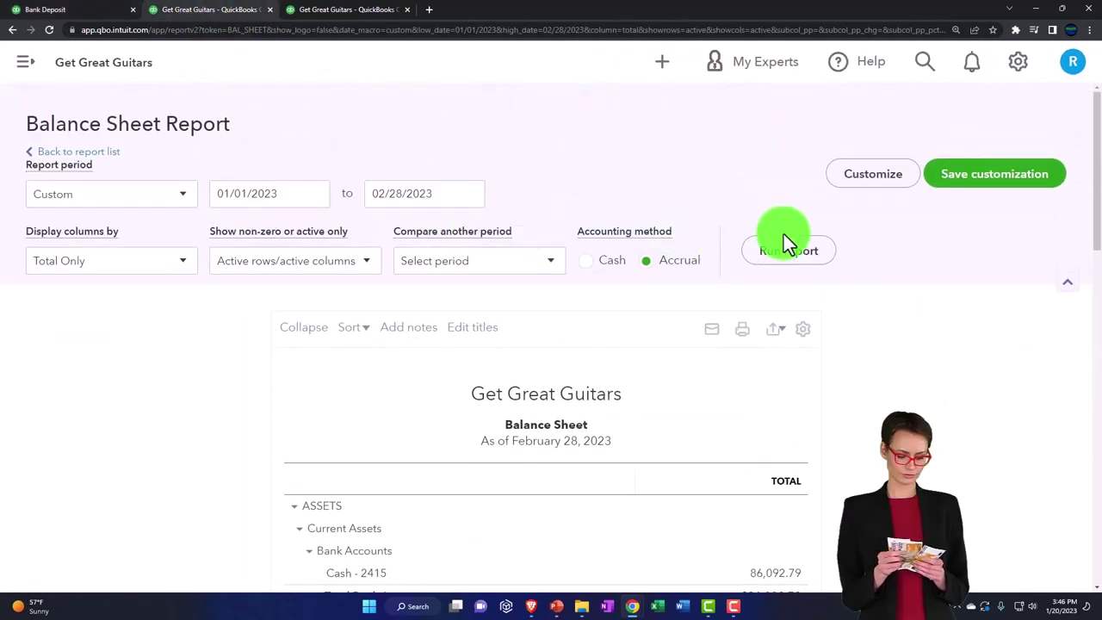
scroll(635, 327, "down", 3)
scroll(642, 328, "down", 1)
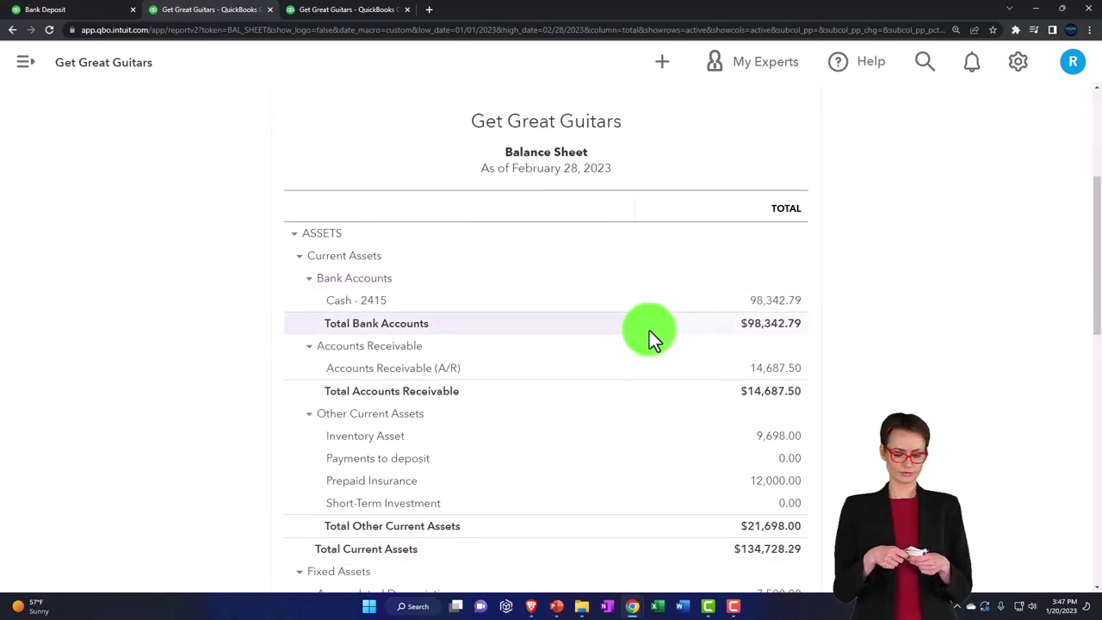
left_click(767, 310)
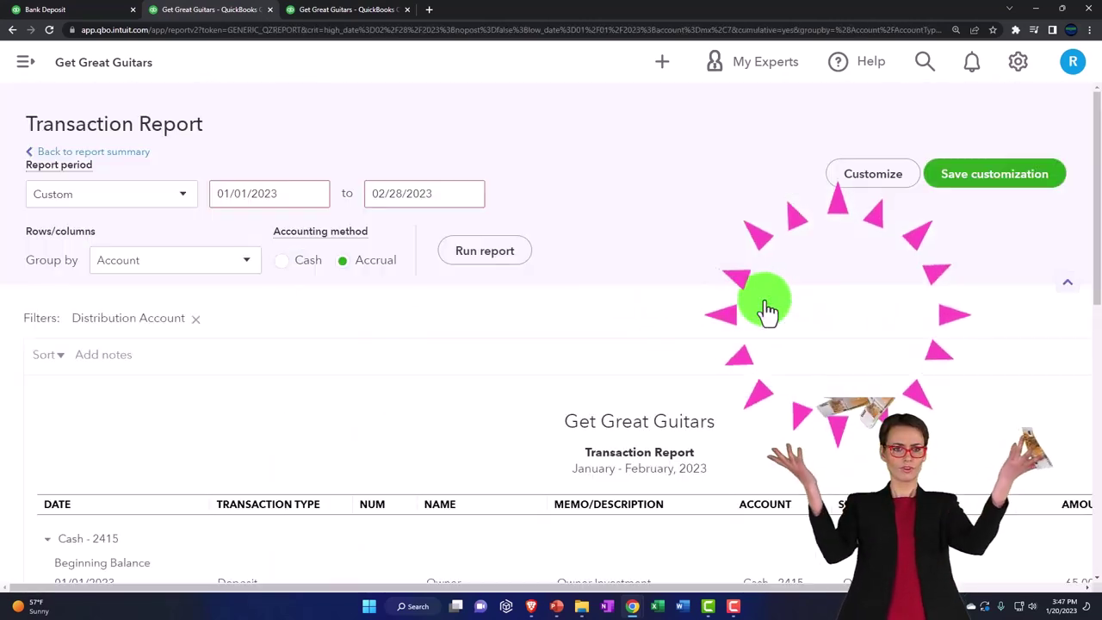
scroll(765, 300, "down", 5)
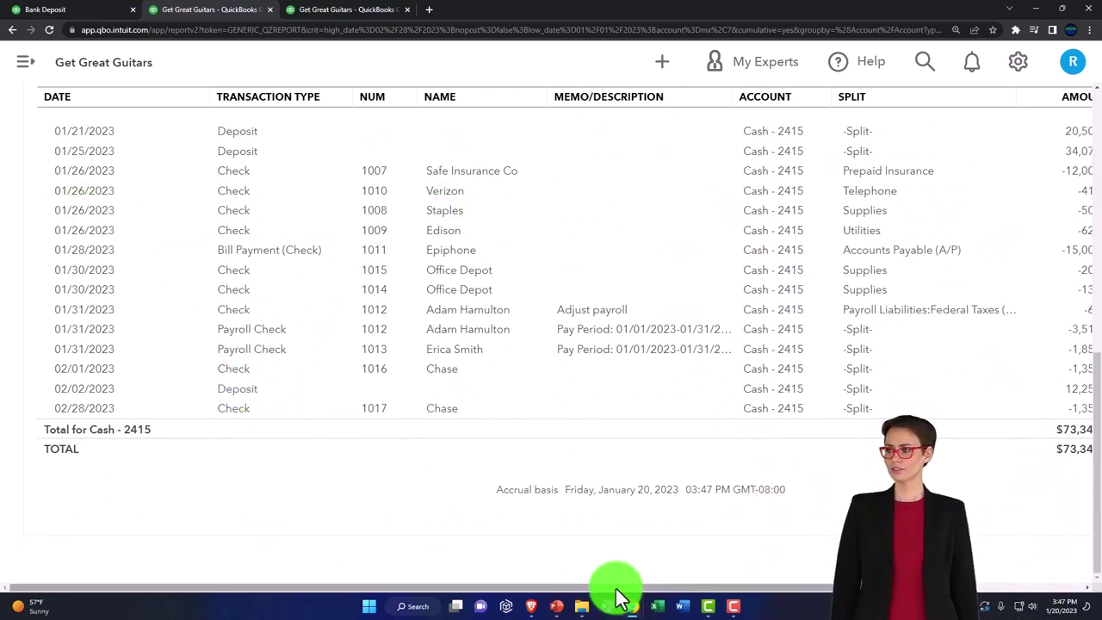
left_click_drag(617, 589, 727, 590)
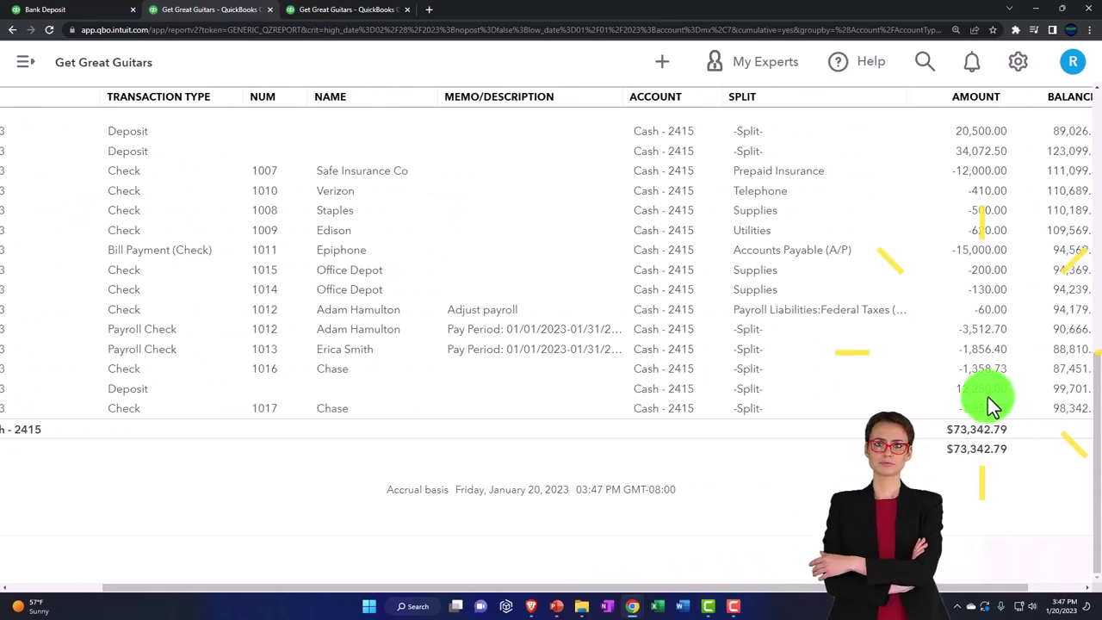
left_click_drag(814, 587, 258, 451)
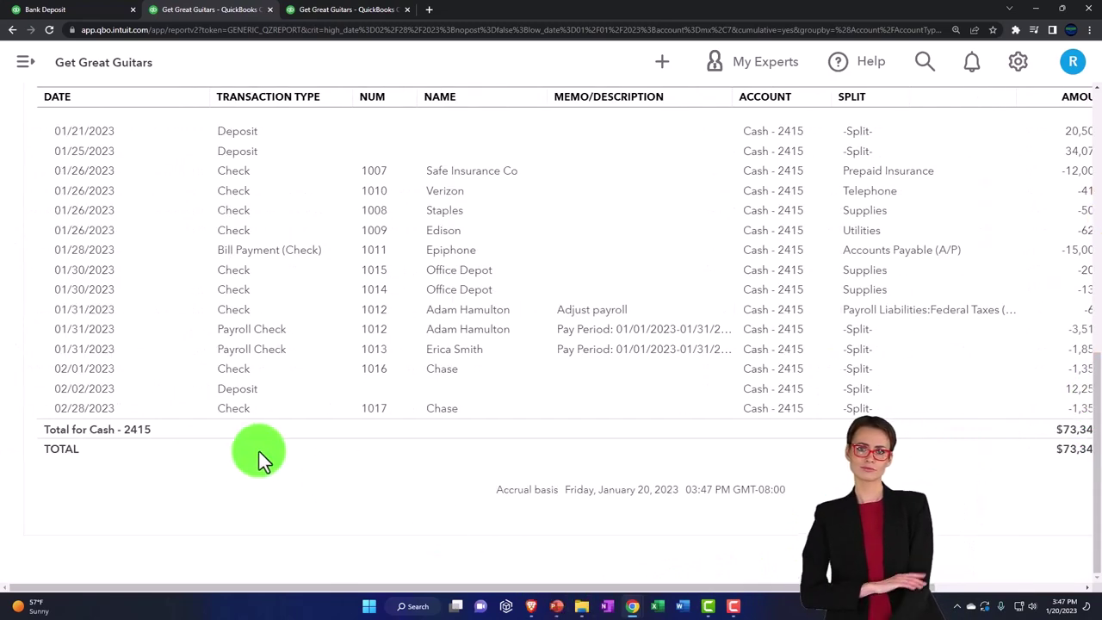
scroll(186, 448, "up", 8)
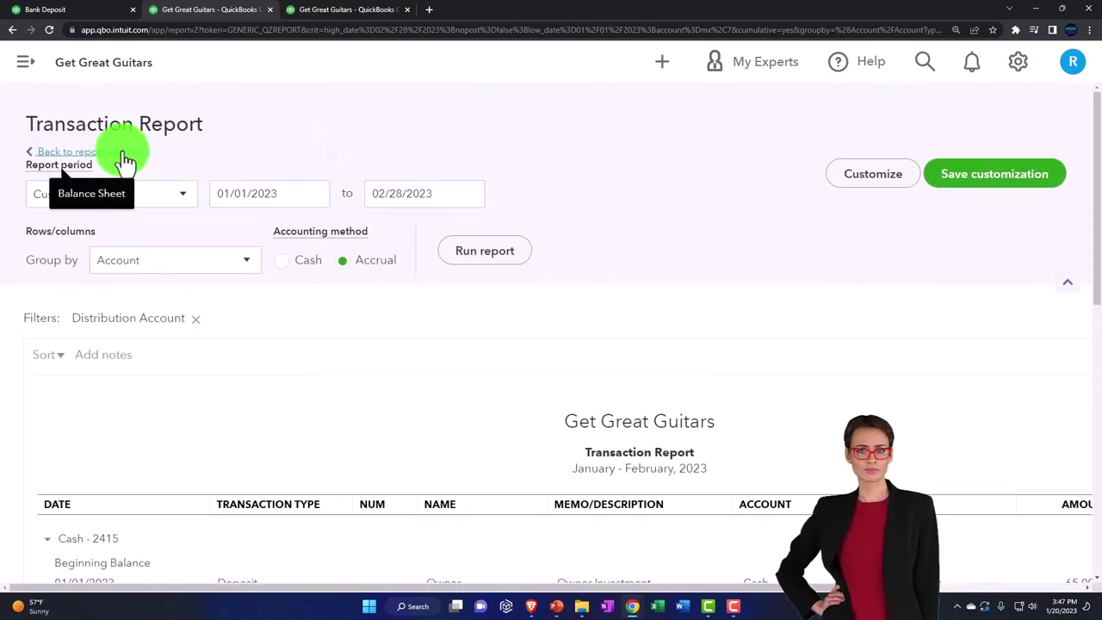
Drill into Short-Term Investment to confirm it nets to 0.00, then return to the Balance Sheet and zoom in.
left_click(125, 155)
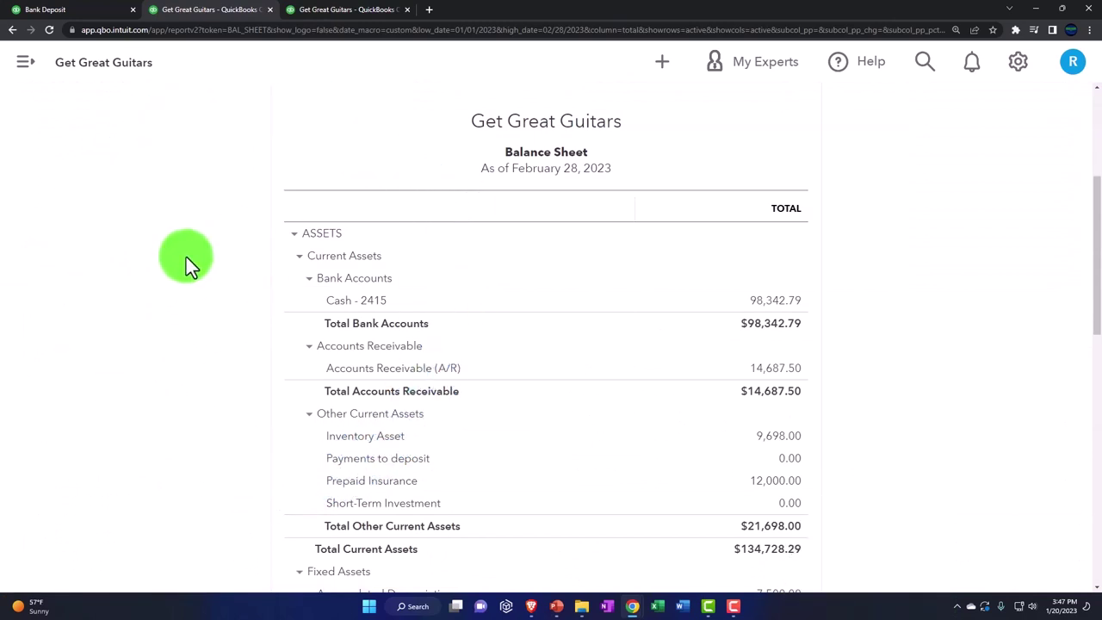
scroll(186, 256, "down", 3)
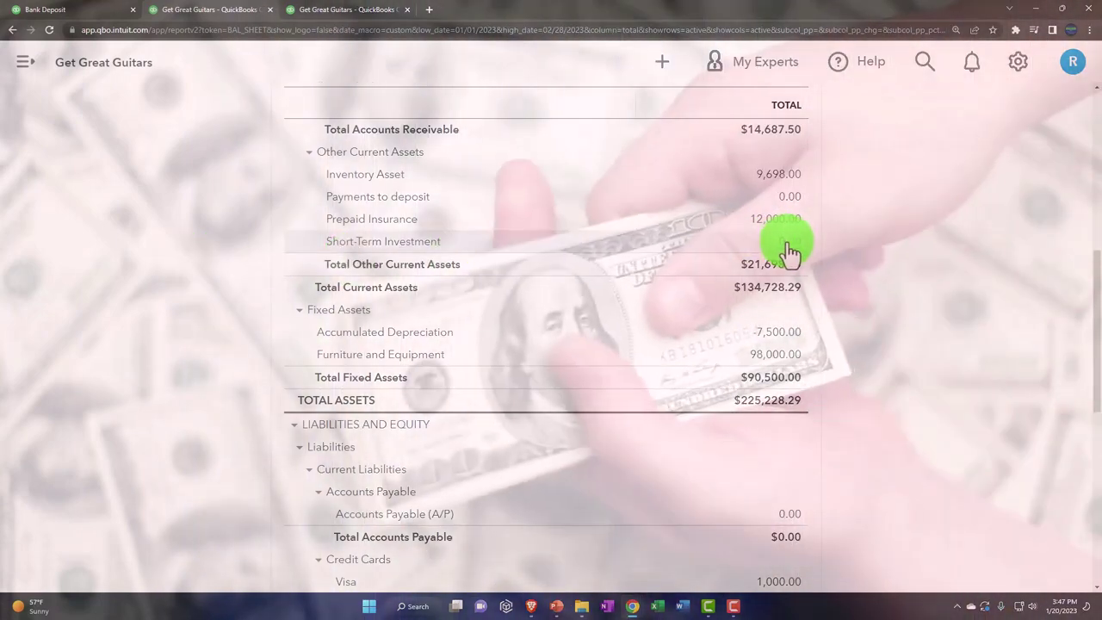
left_click(787, 243)
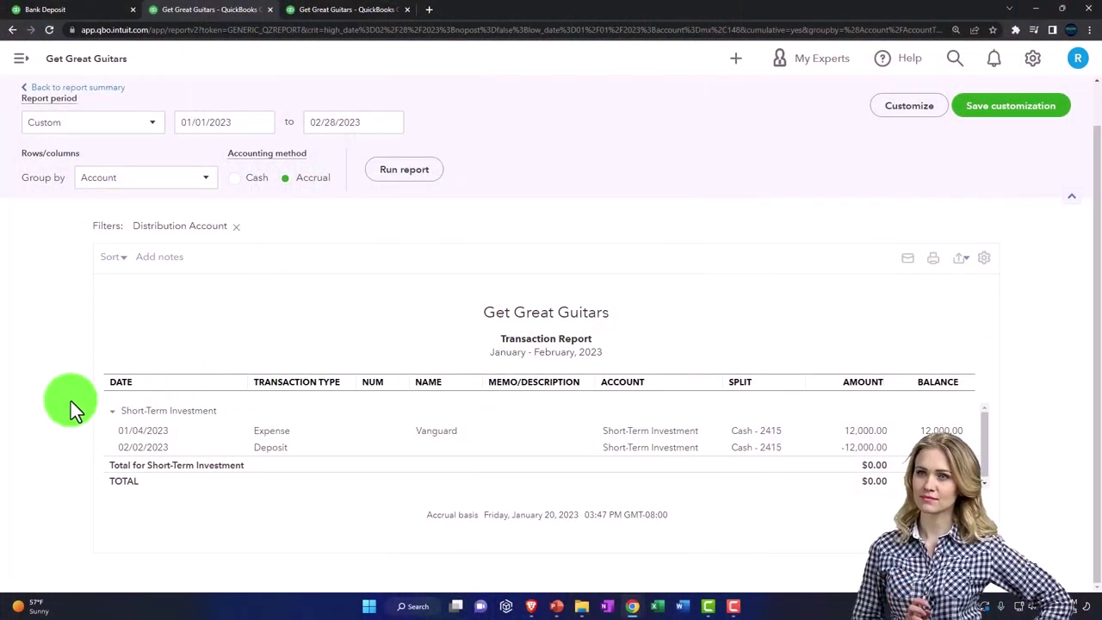
scroll(71, 402, "up", 1)
left_click(96, 138)
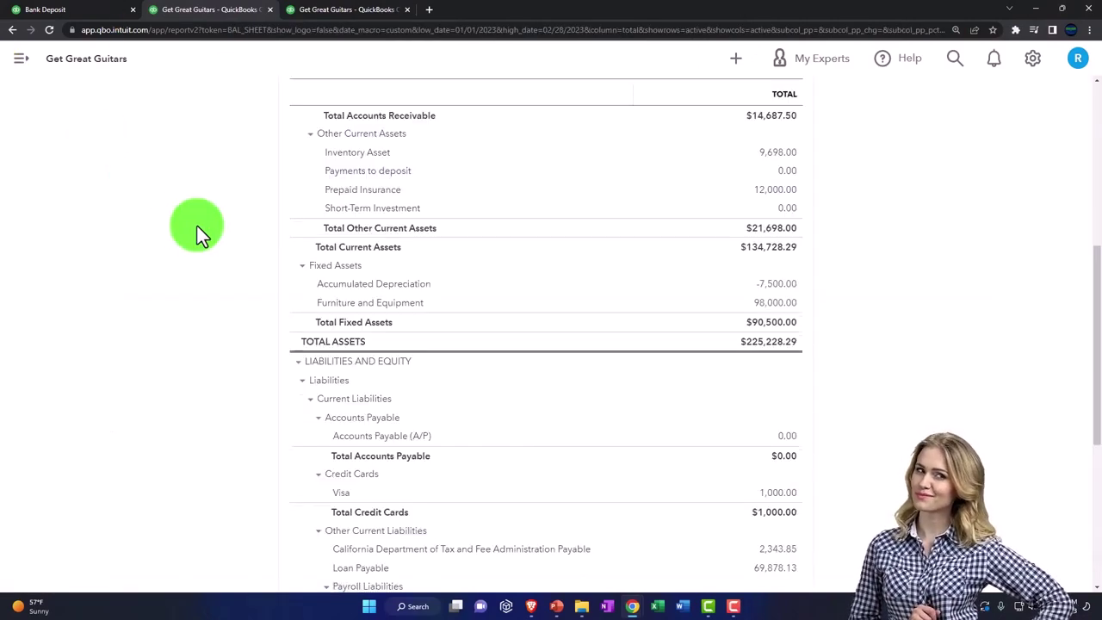
scroll(198, 227, "up", 3)
scroll(209, 236, "up", 3)
key("ctrl+plus")
key("ctrl+plus")
key("ctrl+plus")
key("ctrl+plus")
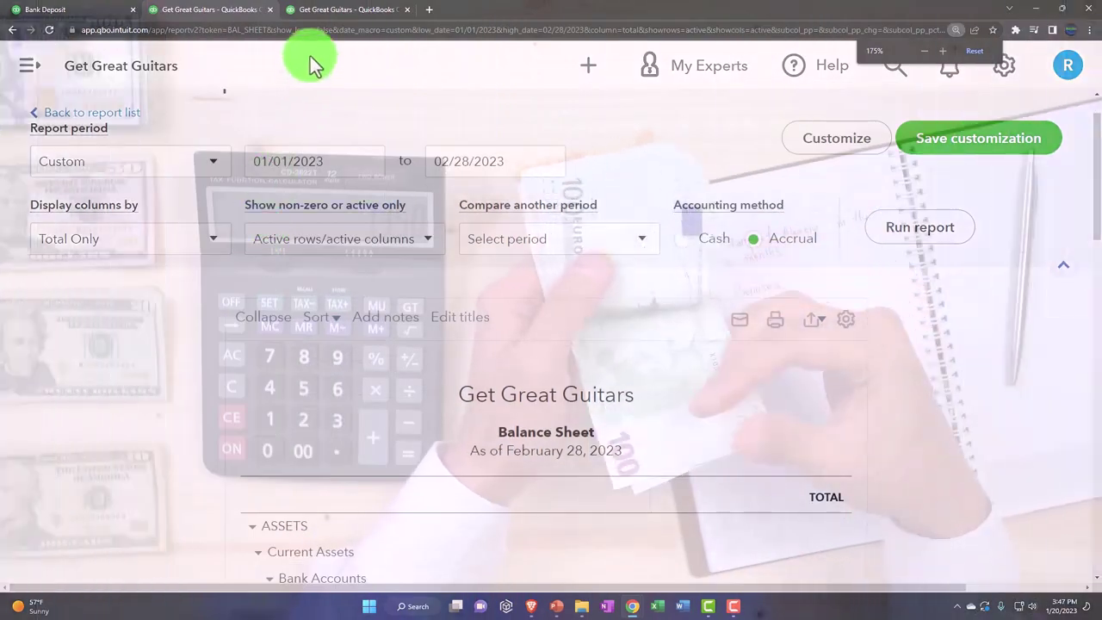
Rerun the Profit and Loss report to confirm $250.00 Gains on Sales of Investments and $7,081.85 net income.
left_click(320, 10)
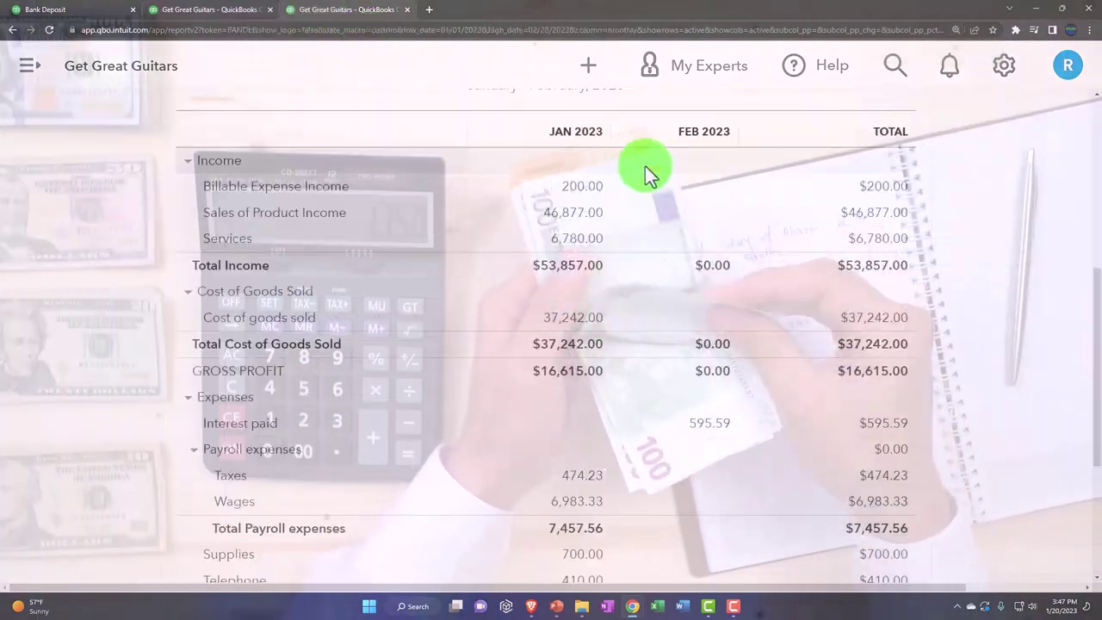
scroll(775, 250, "up", 2)
left_click(899, 264)
scroll(852, 296, "down", 3)
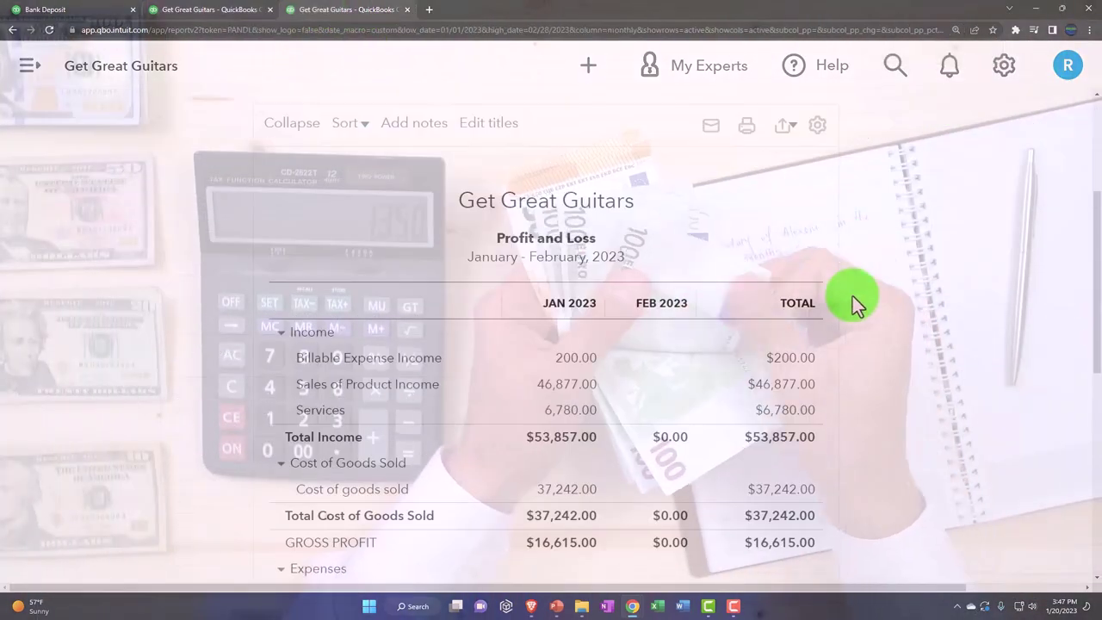
scroll(852, 297, "down", 4)
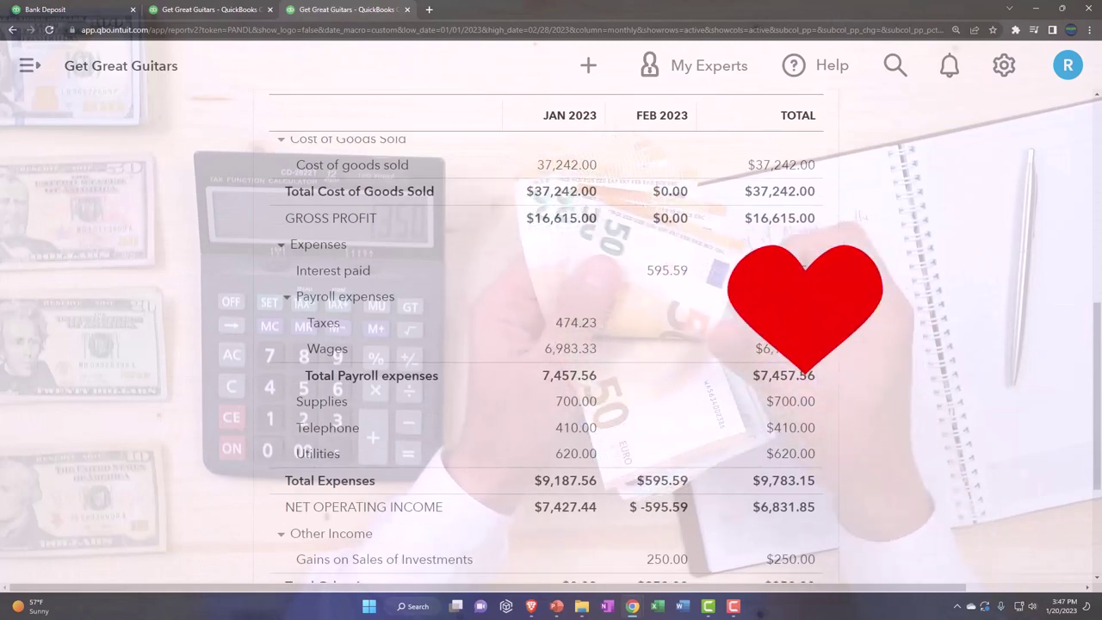
scroll(676, 345, "down", 3)
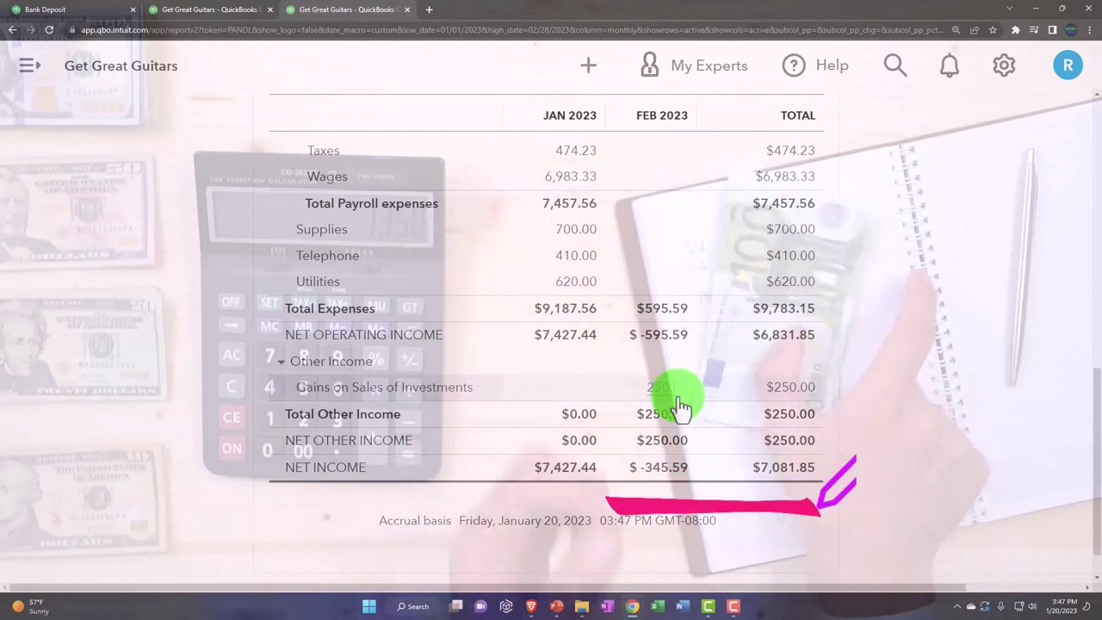
scroll(638, 396, "up", 4)
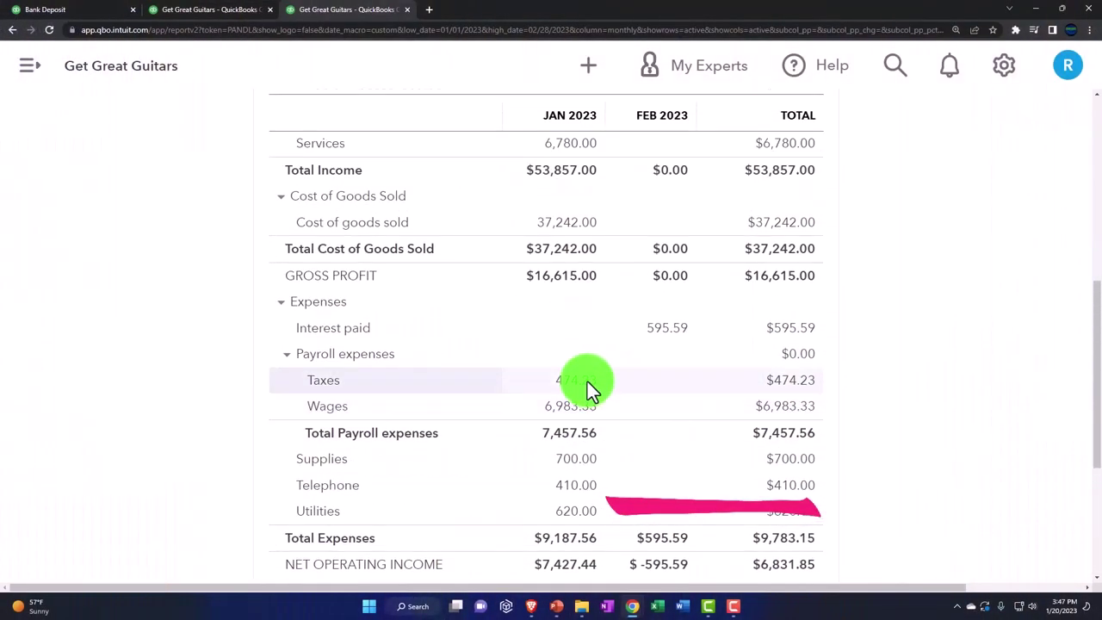
scroll(345, 269, "up", 3)
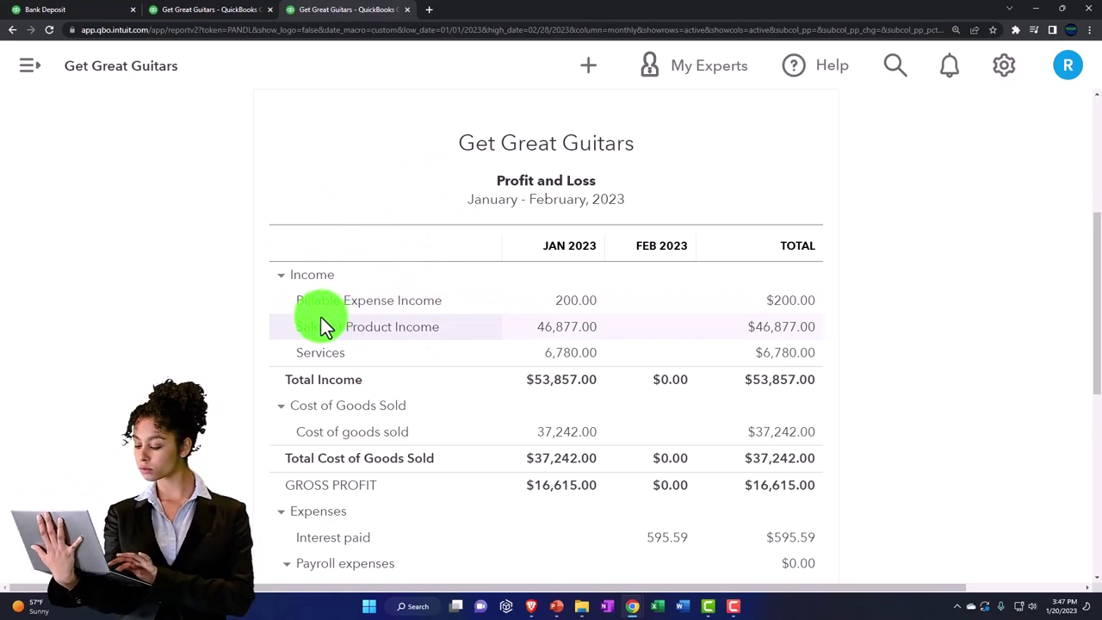
scroll(247, 323, "down", 5)
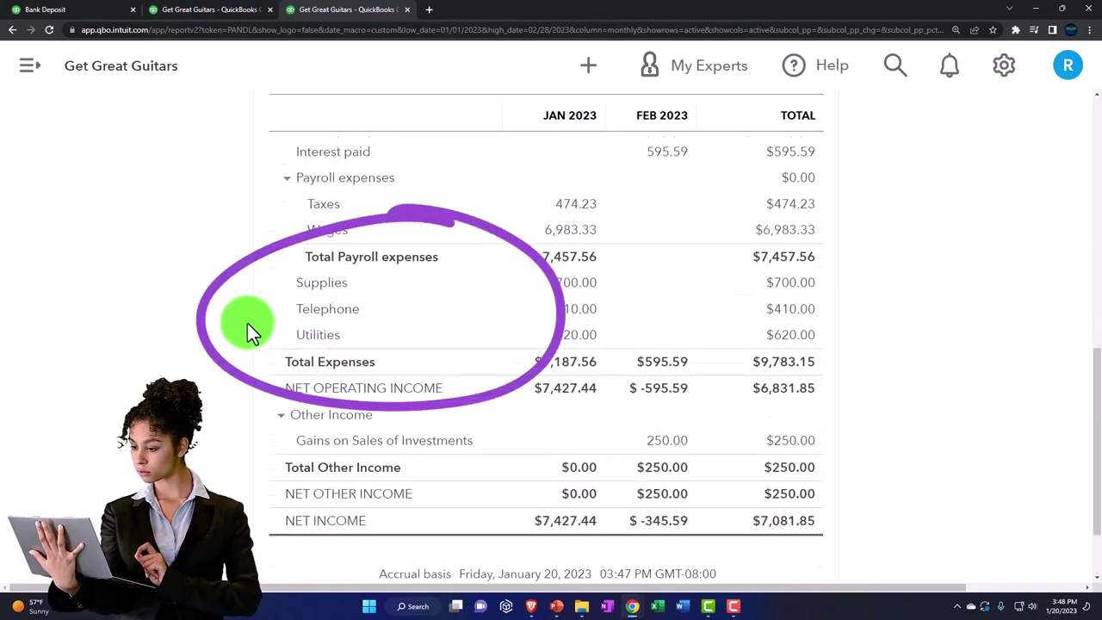